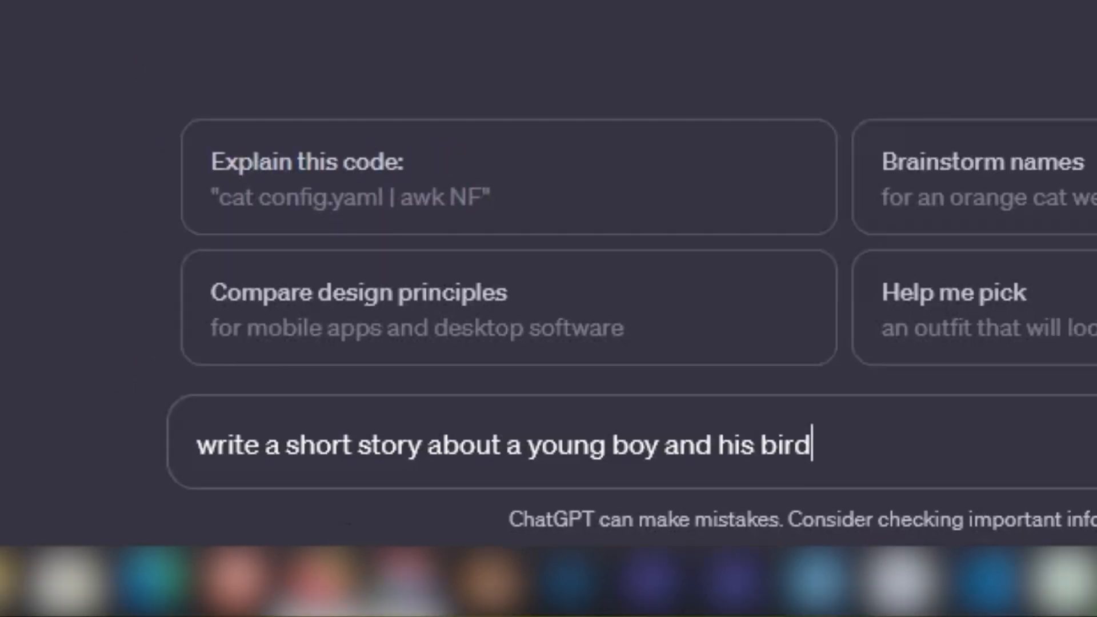
Ask ChatGPT to write a short story about a young boy and his bird, and review the answer.
click(924, 566)
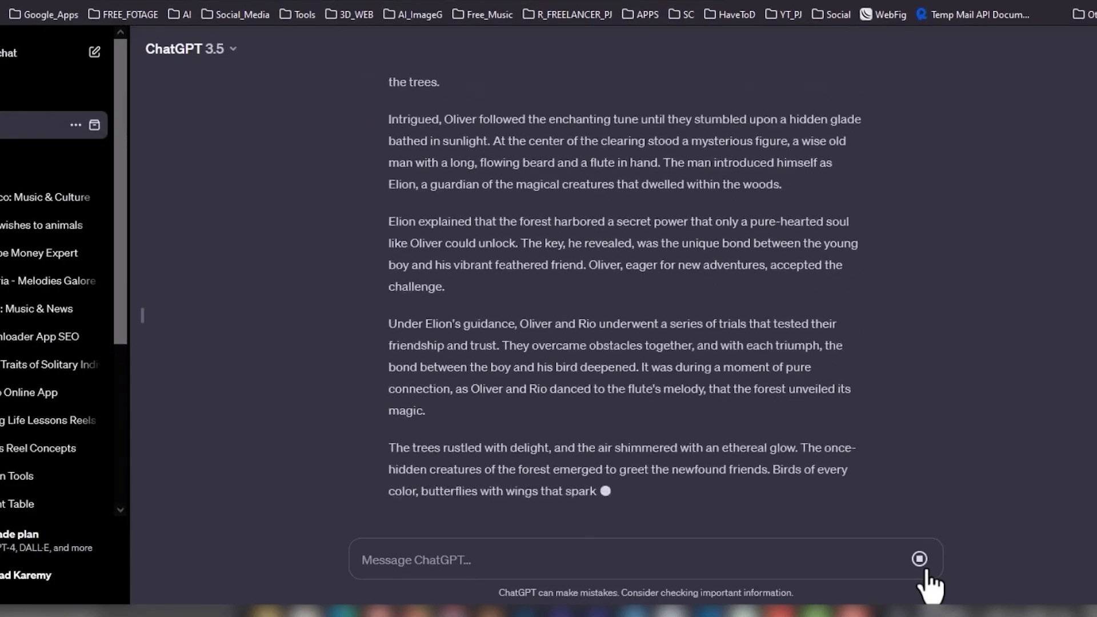
scroll(809, 372, up, 20)
scroll(809, 371, down, 3)
scroll(808, 371, down, 5)
Copy the generated story from ChatGPT into a new Google Keep note.
drag(731, 468, 393, 171)
scroll(680, 345, up, 8)
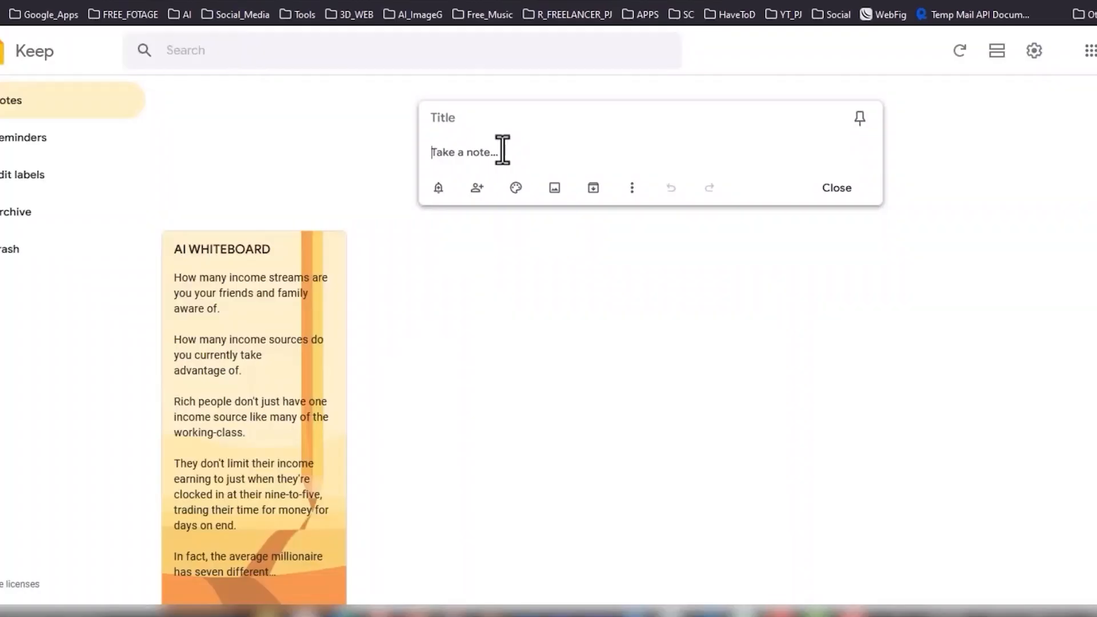
key(ctrl+v)
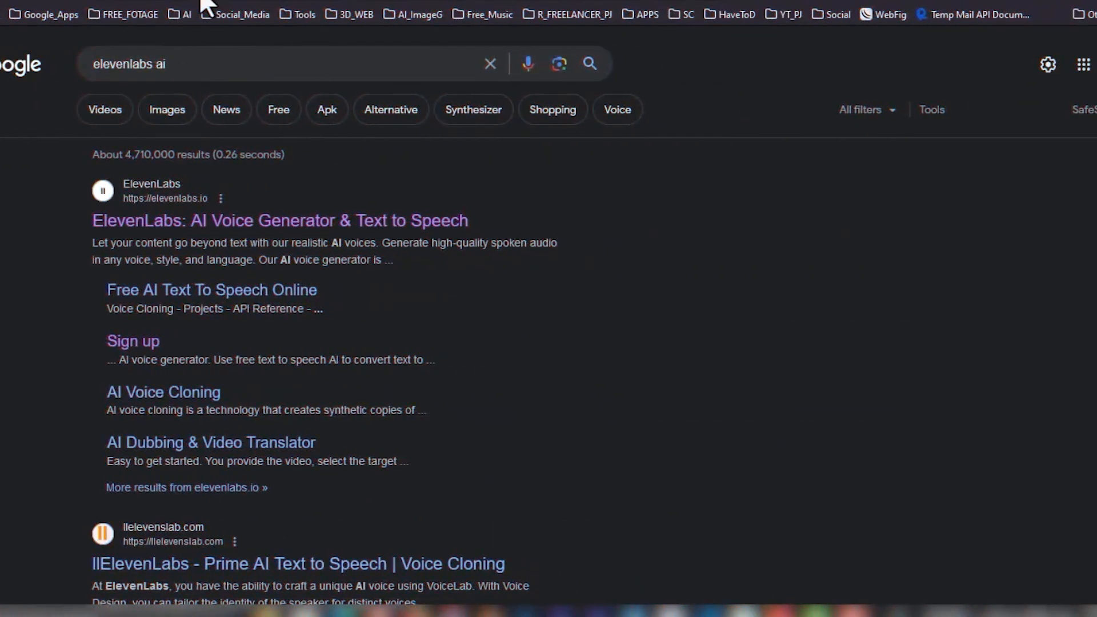
Open the ElevenLabs website from the search results and look over its text-to-speech homepage.
click(340, 223)
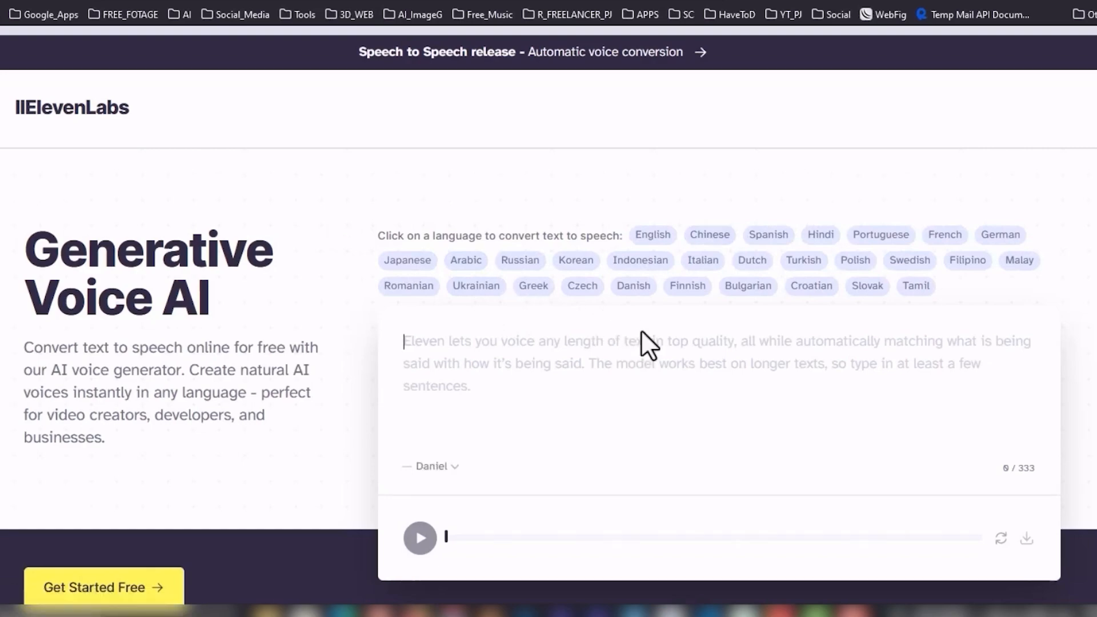
scroll(641, 332, down, 7)
scroll(642, 331, up, 7)
scroll(641, 330, down, 4)
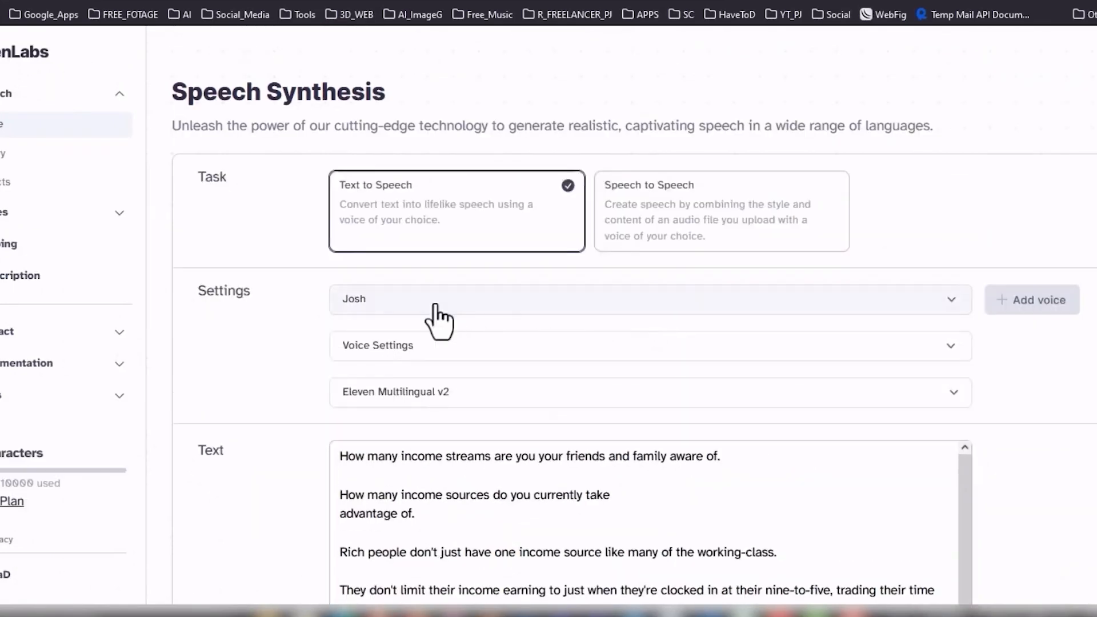
Preview the Josh voice and select it for the speech synthesis.
click(435, 303)
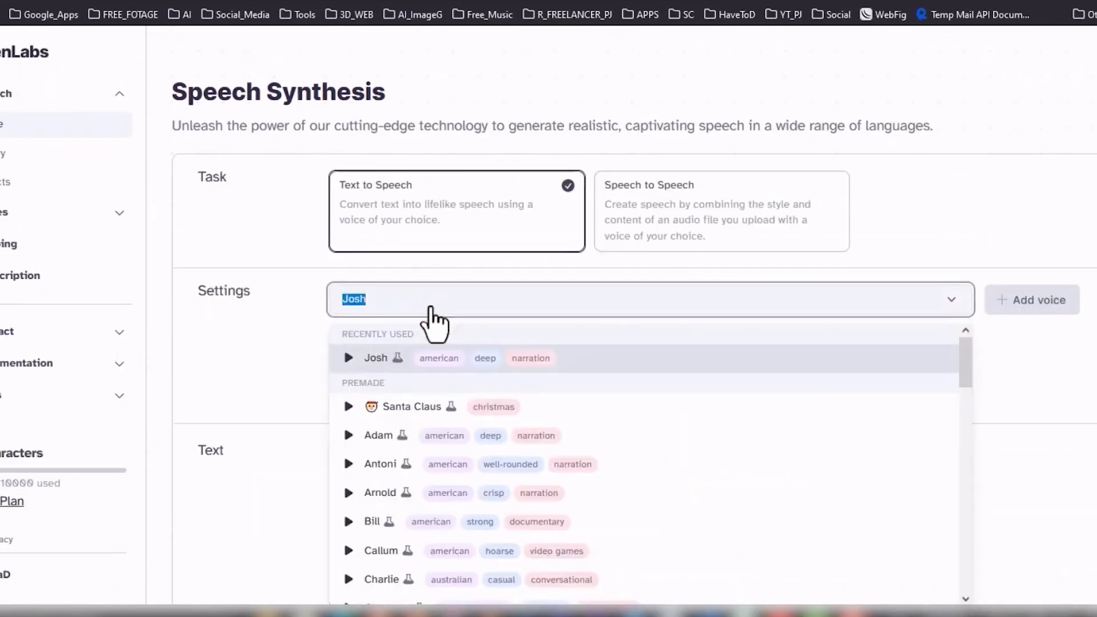
click(349, 358)
click(592, 359)
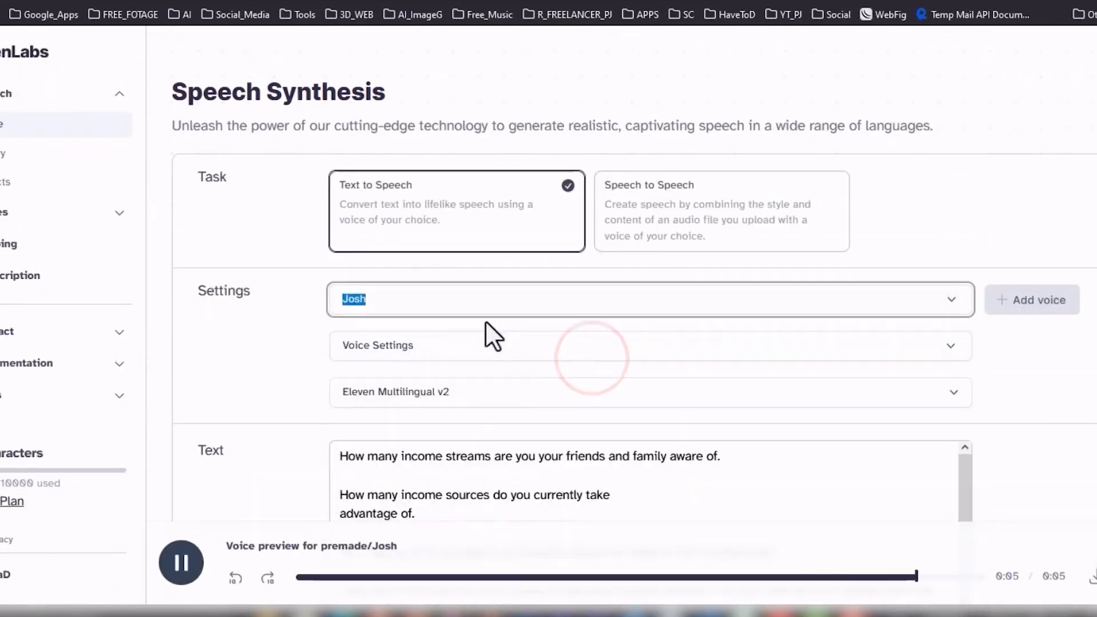
Copy the whole story from the Google Keep note and replace the existing ElevenLabs speech text with it.
scroll(486, 322, down, 1)
click(259, 2)
click(510, 312)
key(ctrl+a)
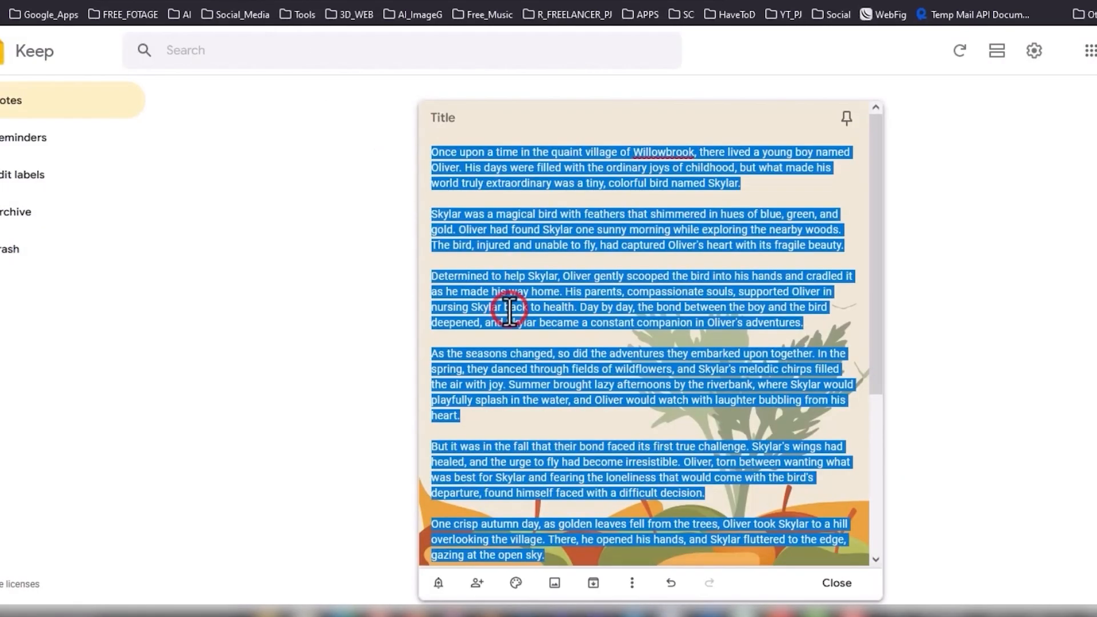
key(ctrl+c)
click(392, 2)
click(492, 417)
key(ctrl+a)
key(ctrl+v)
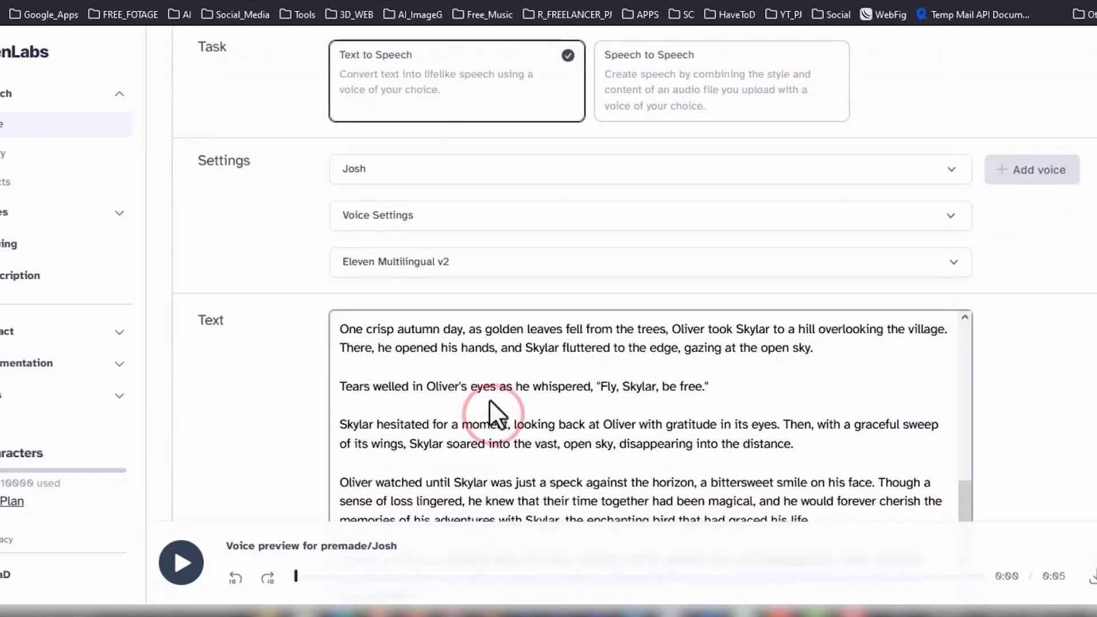
Generate the voiceover from the story text and download the audio.
scroll(480, 343, down, 3)
click(632, 523)
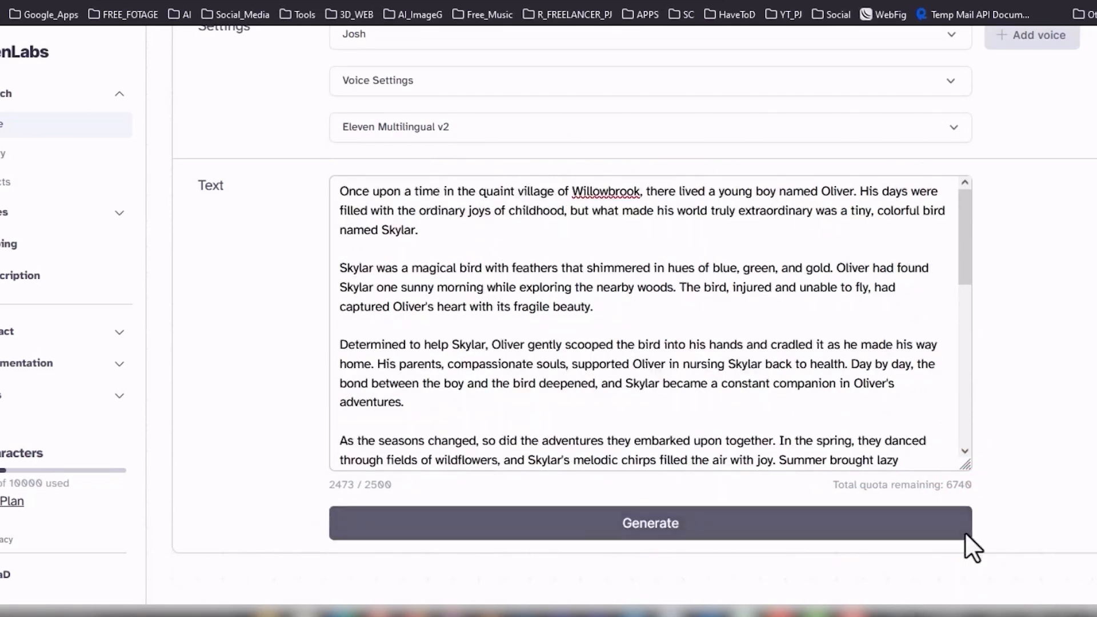
click(1096, 578)
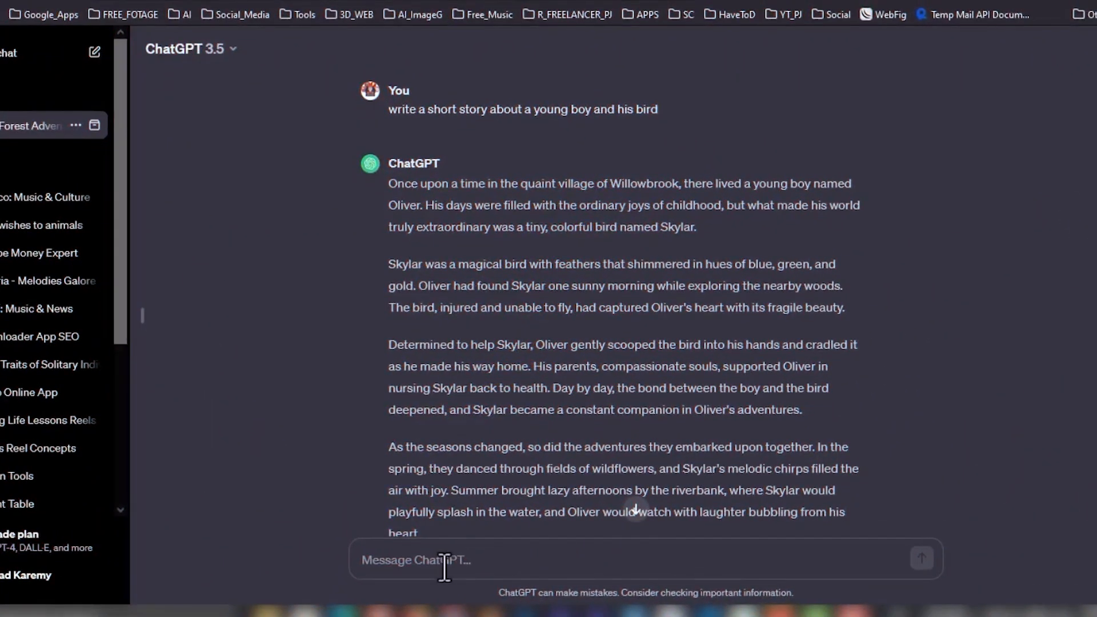
Ask ChatGPT: "I want to create a youtube video from this story so give me image ideas for each paragraph.".
key(ctrl+v)
key(shift+Return)
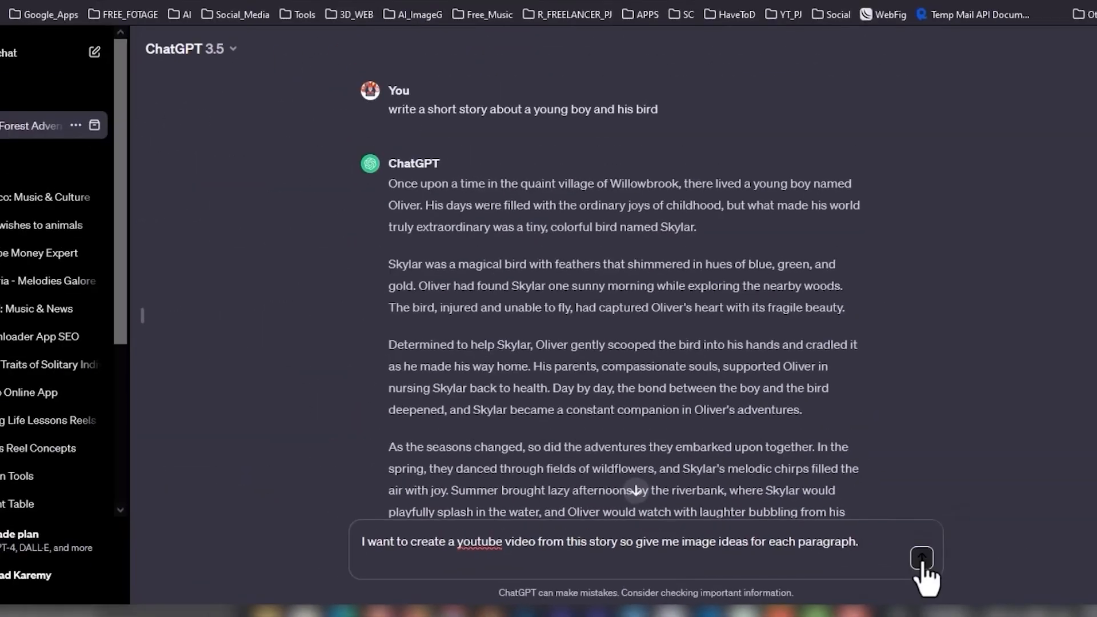
click(1086, 482)
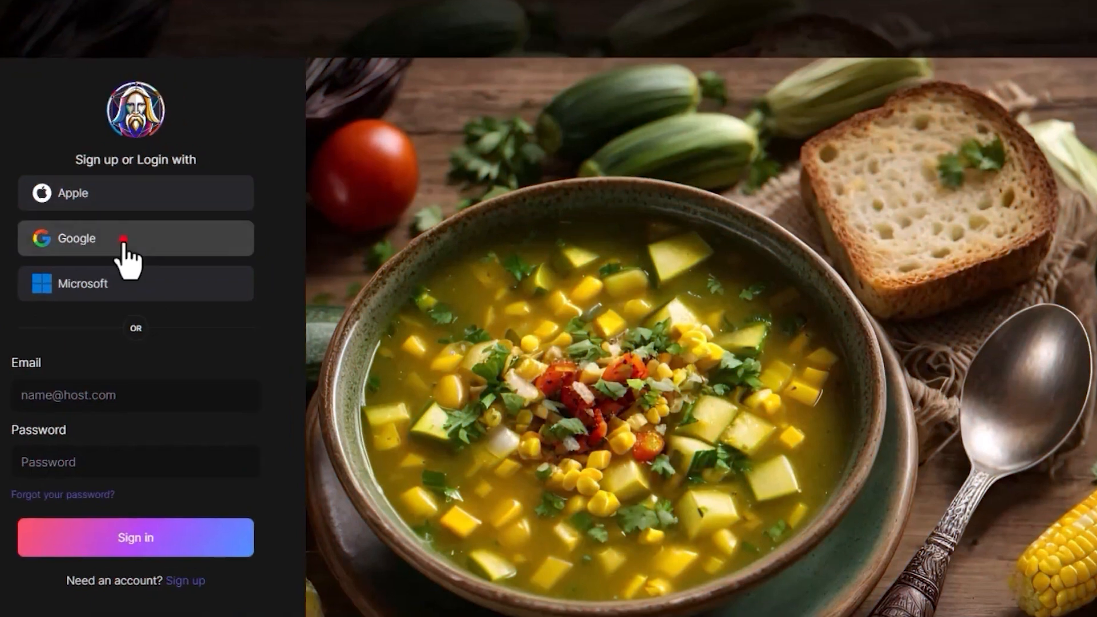
Sign in to Leonardo.Ai with the Google account and open the Image Generation tool.
click(141, 230)
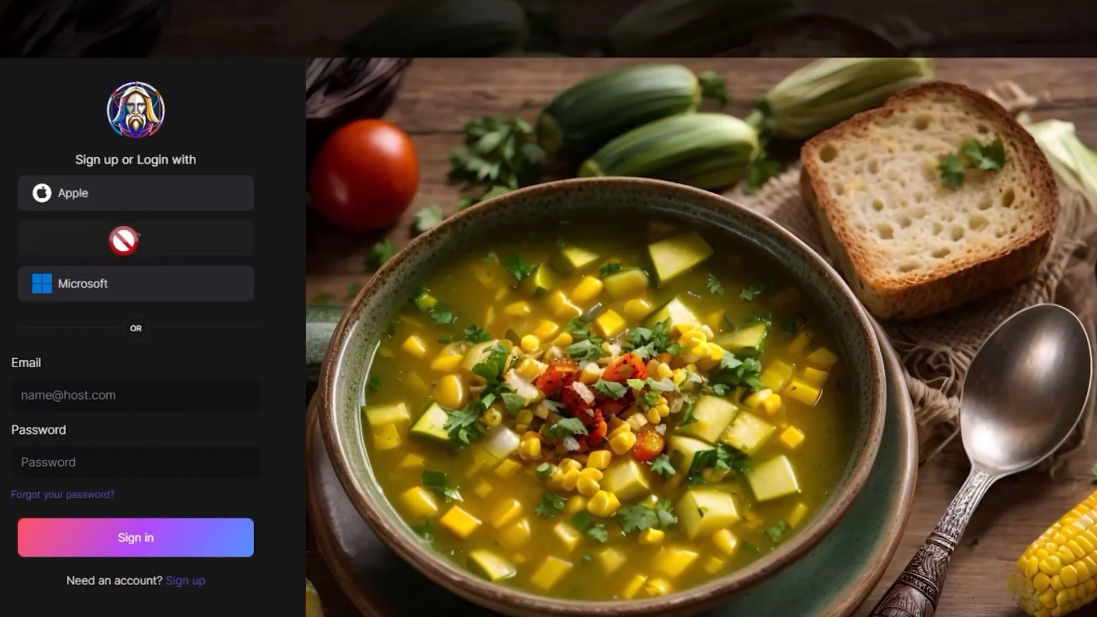
click(457, 434)
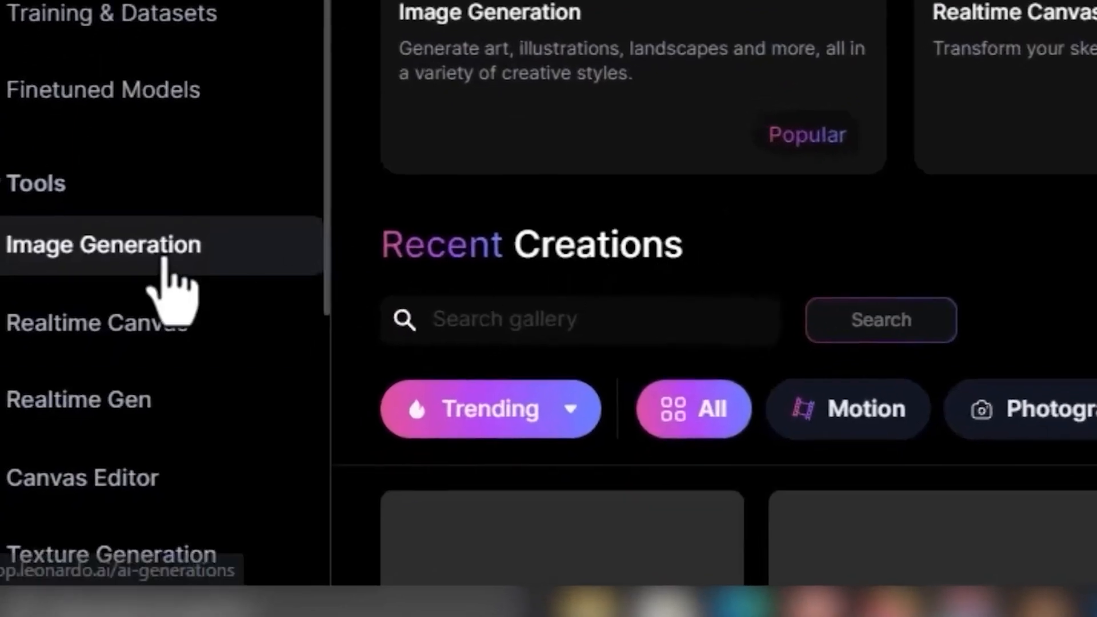
click(12, 434)
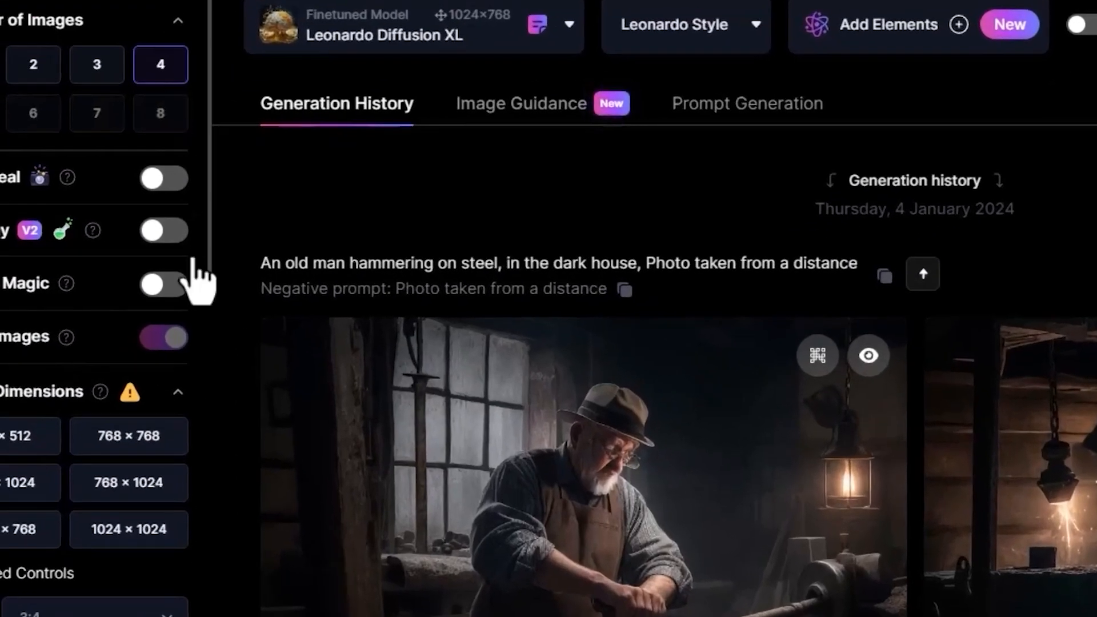
Turn on Prompt Magic and set the image aspect ratio to 16:9.
click(166, 286)
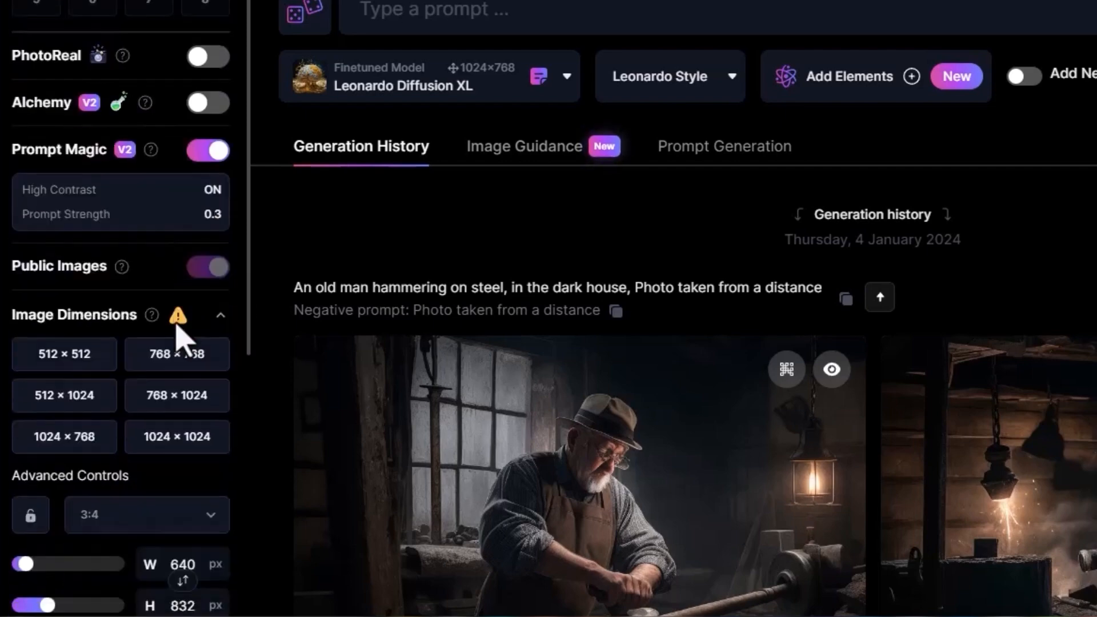
scroll(177, 340, down, 3)
click(137, 389)
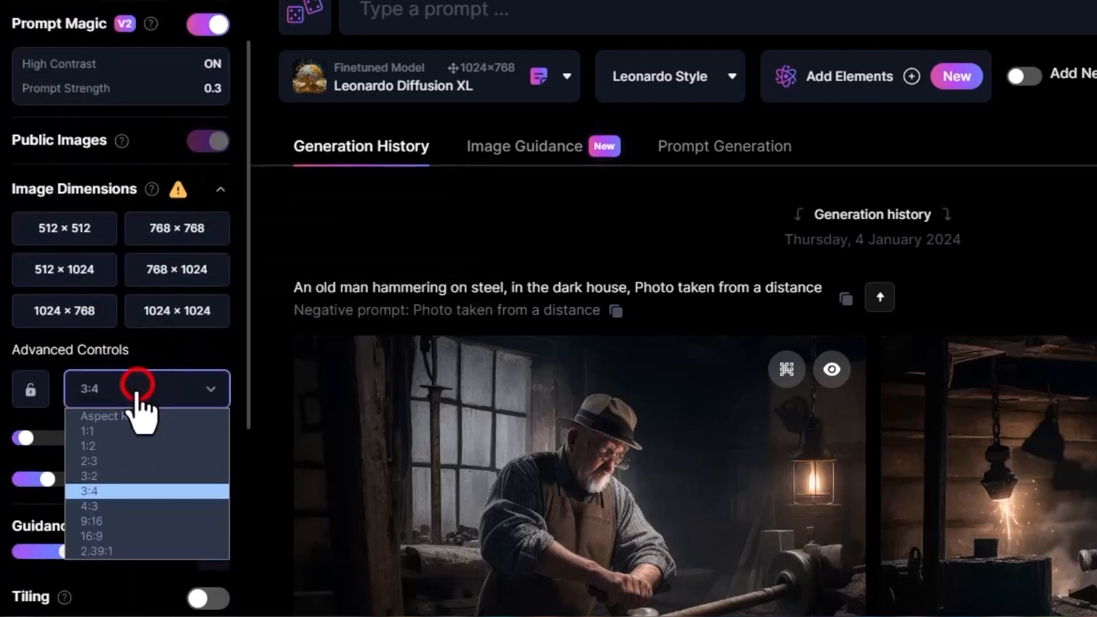
click(93, 542)
scroll(96, 548, down, 2)
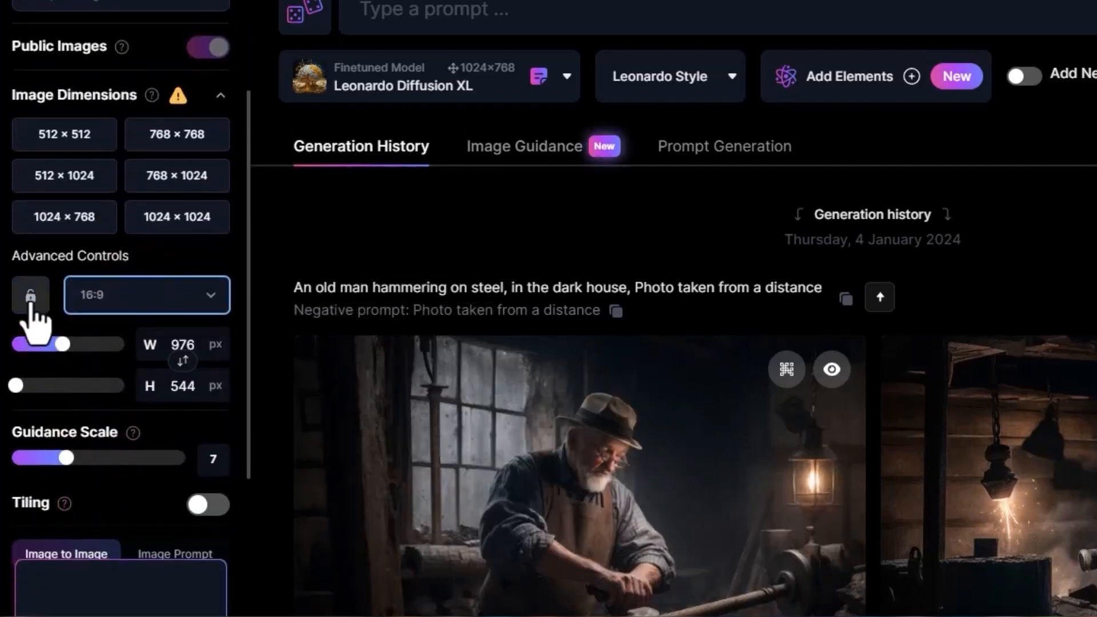
Raise the guidance scale and choose 3D Animation Style as the finetuned model.
scroll(51, 343, down, 2)
drag(61, 362, 86, 364)
scroll(102, 372, down, 2)
scroll(51, 337, up, 5)
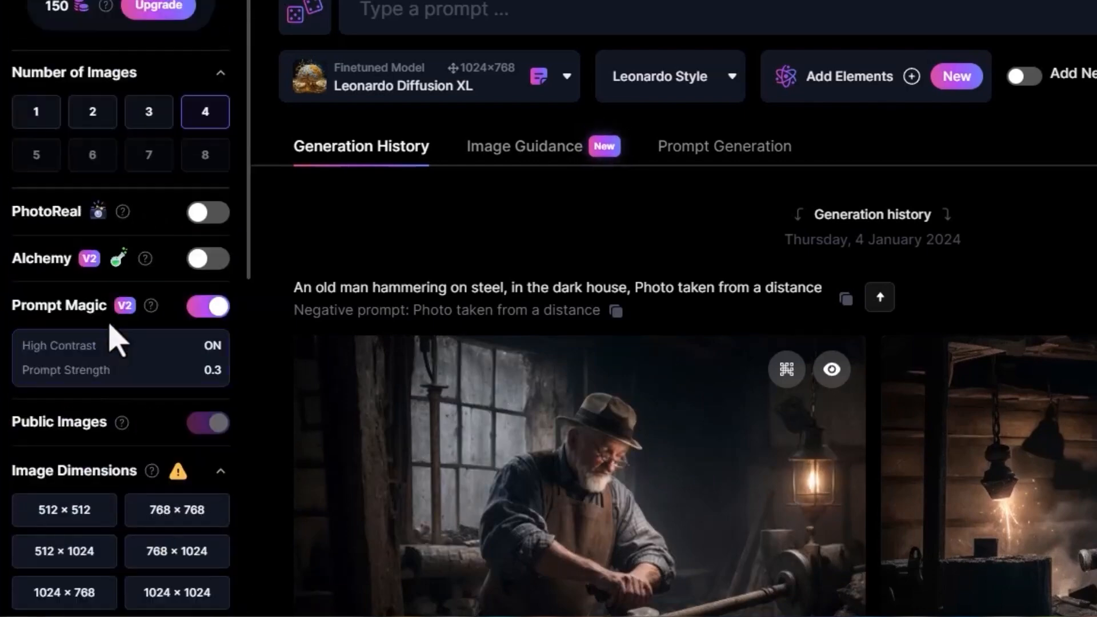
click(540, 83)
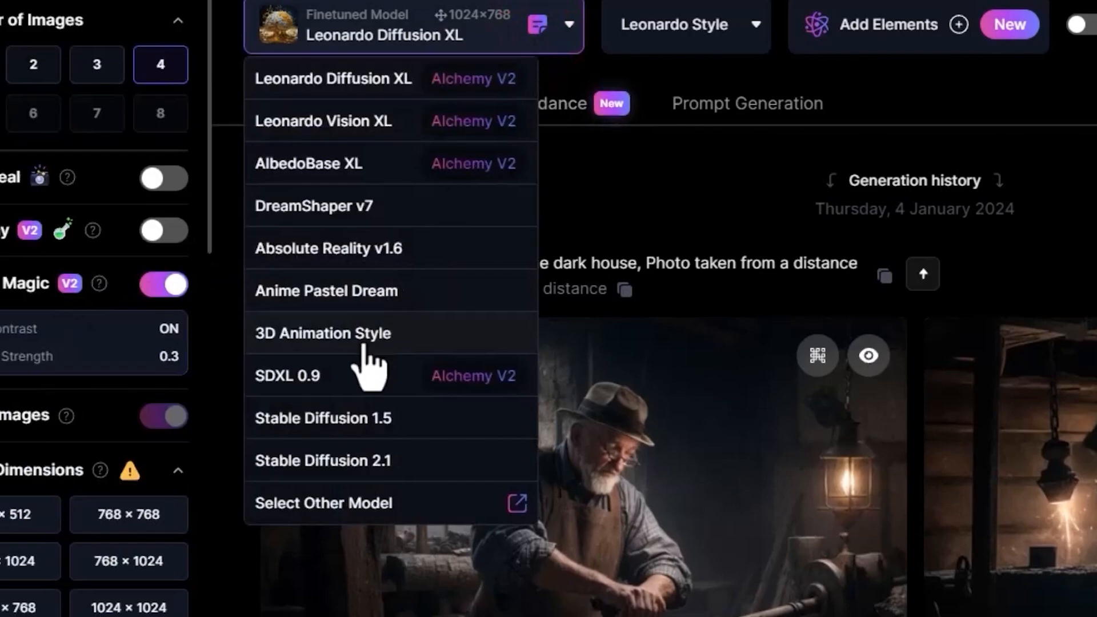
click(364, 346)
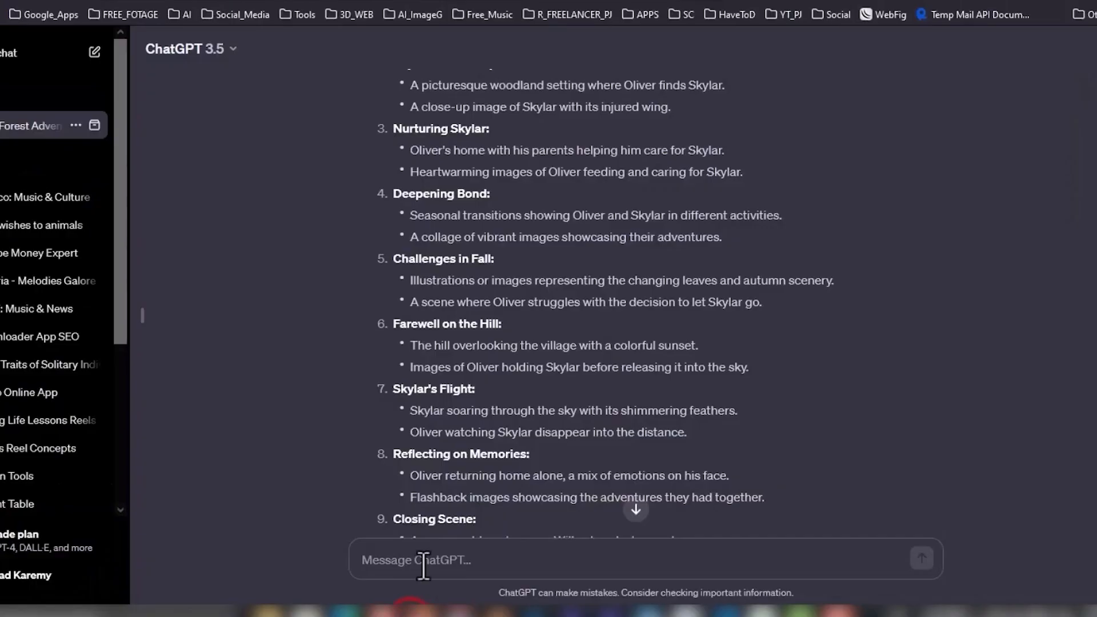
Copy the list of image ideas from ChatGPT into a new Google Keep note.
scroll(426, 371, up, 3)
drag(393, 228, 694, 404)
scroll(524, 311, down, 5)
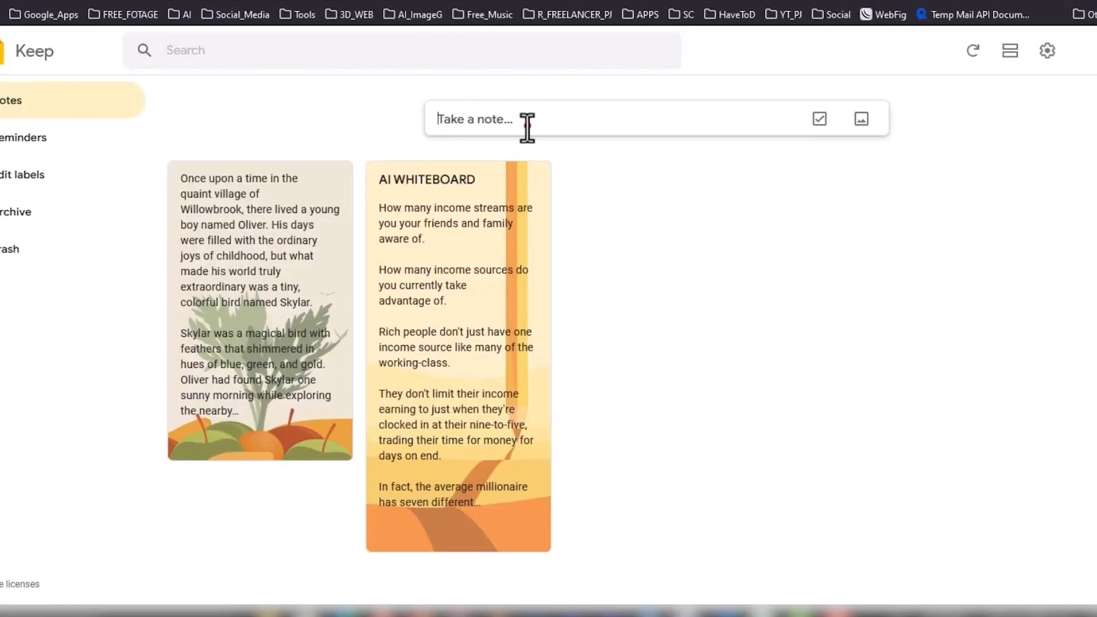
click(527, 123)
key(ctrl+v)
Give the image ideas note a pink background colour and close it.
scroll(515, 156, up, 5)
click(517, 583)
click(527, 291)
click(829, 394)
Reopen the image ideas note and replace the names Oliver and Skylar in the scene descriptions with "young boy" and "bird".
click(292, 305)
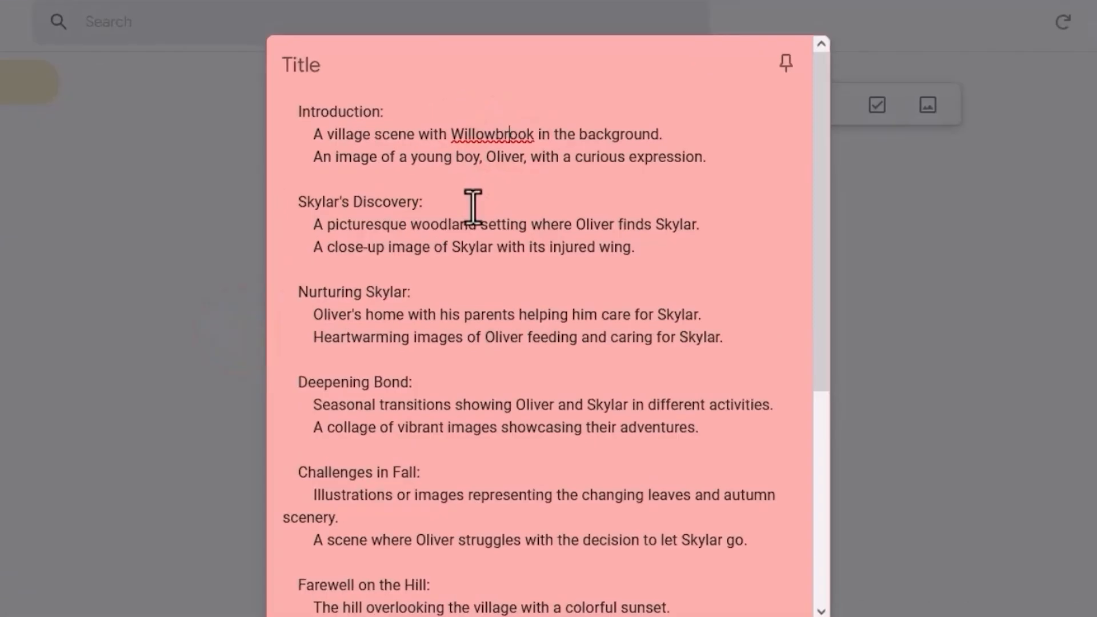
click(521, 196)
key(ctrl+x)
drag(446, 151, 398, 160)
key(ctrl+v)
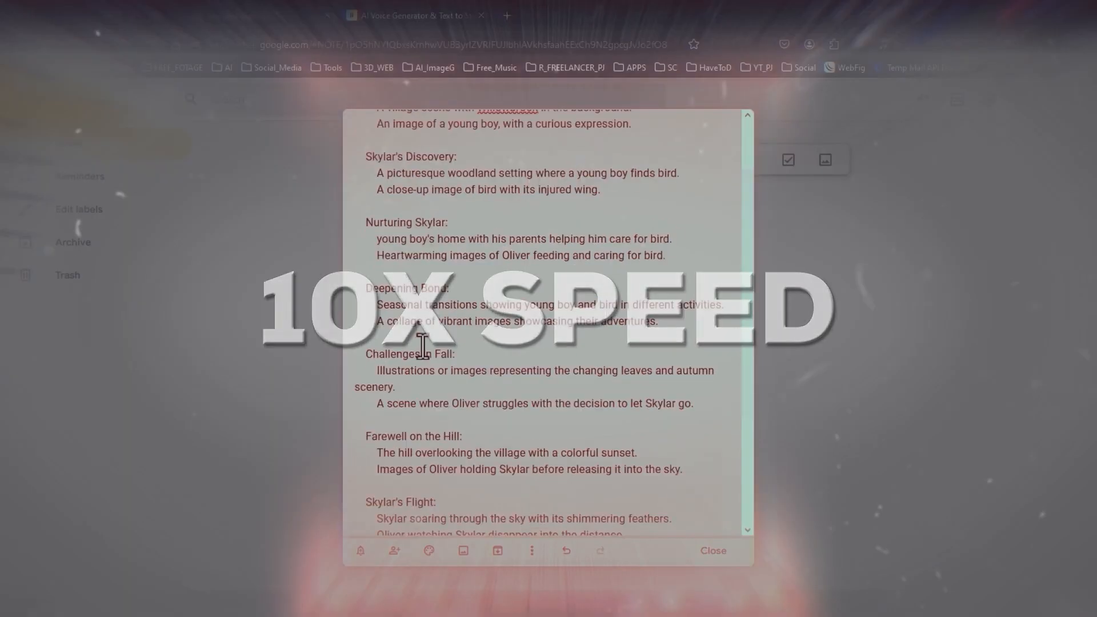
scroll(564, 326, down, 3)
scroll(569, 406, up, 5)
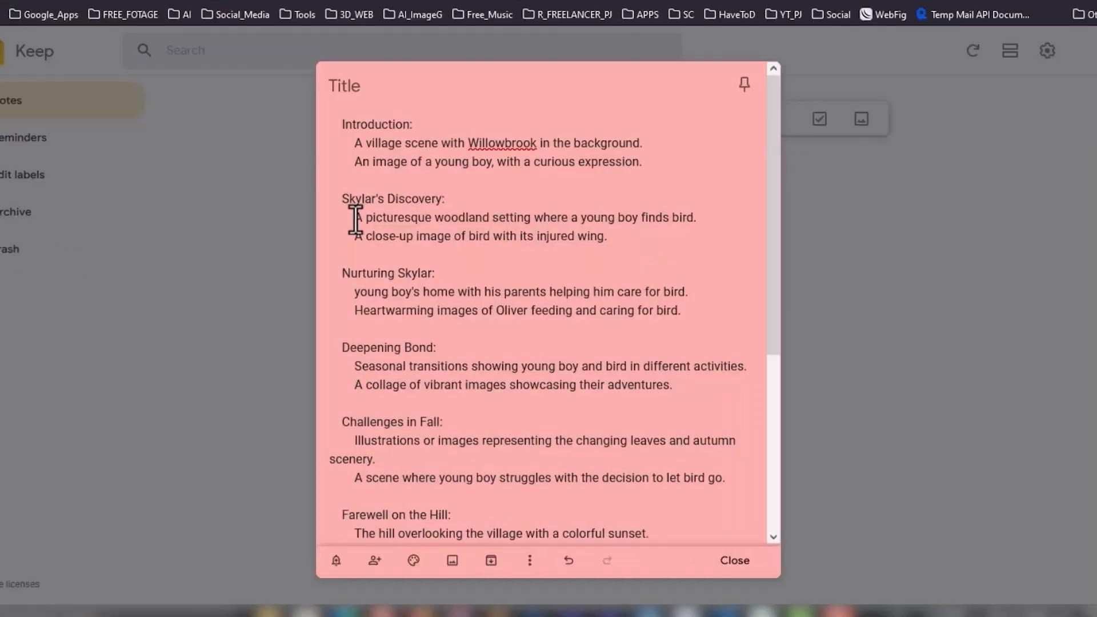
Copy "A picturesque woodland setting where a young boy finds bird." into the Leonardo.Ai prompt and enable the negative prompt.
drag(355, 218, 694, 219)
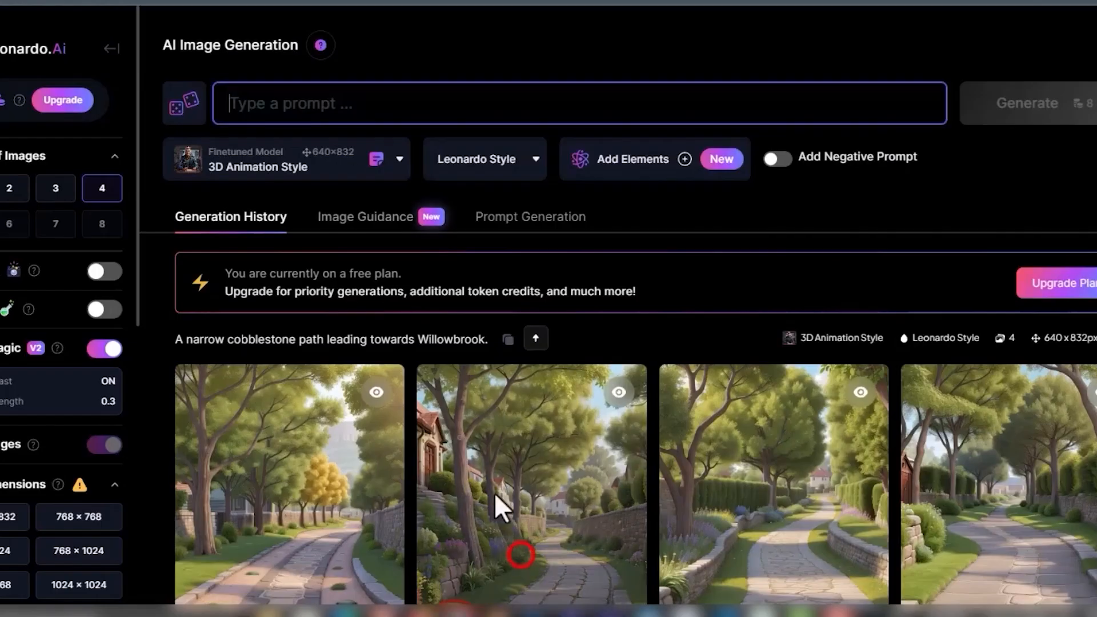
click(326, 103)
key(ctrl+v)
click(775, 158)
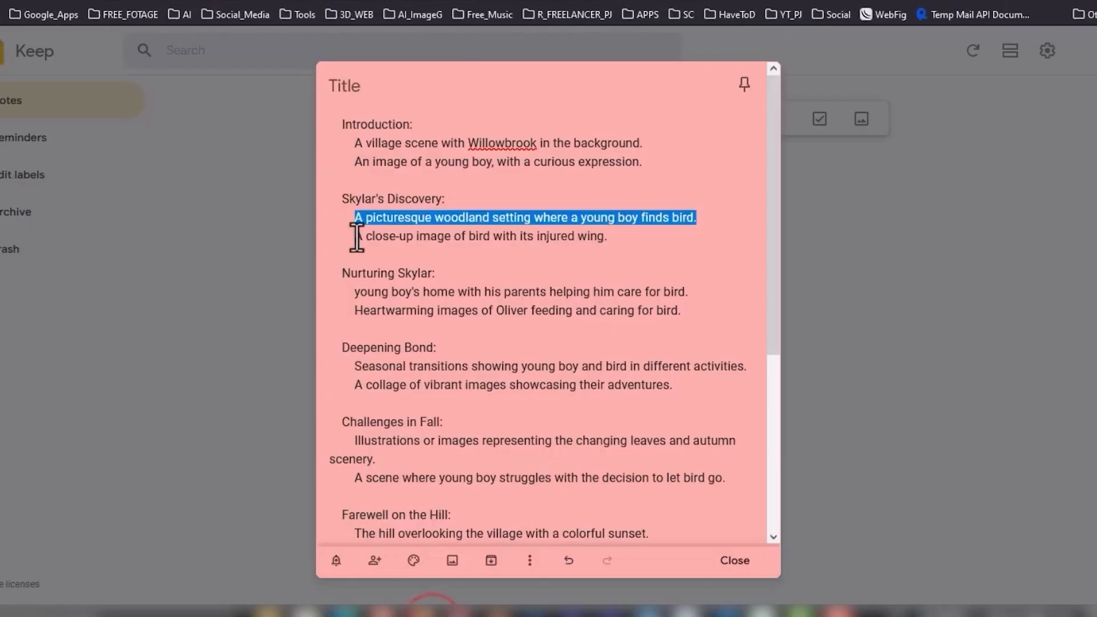
Copy "A close-up image of bird with its injured wing." from the note into the negative prompt and generate the images.
click(357, 235)
drag(357, 235, 625, 233)
key(ctrl+c)
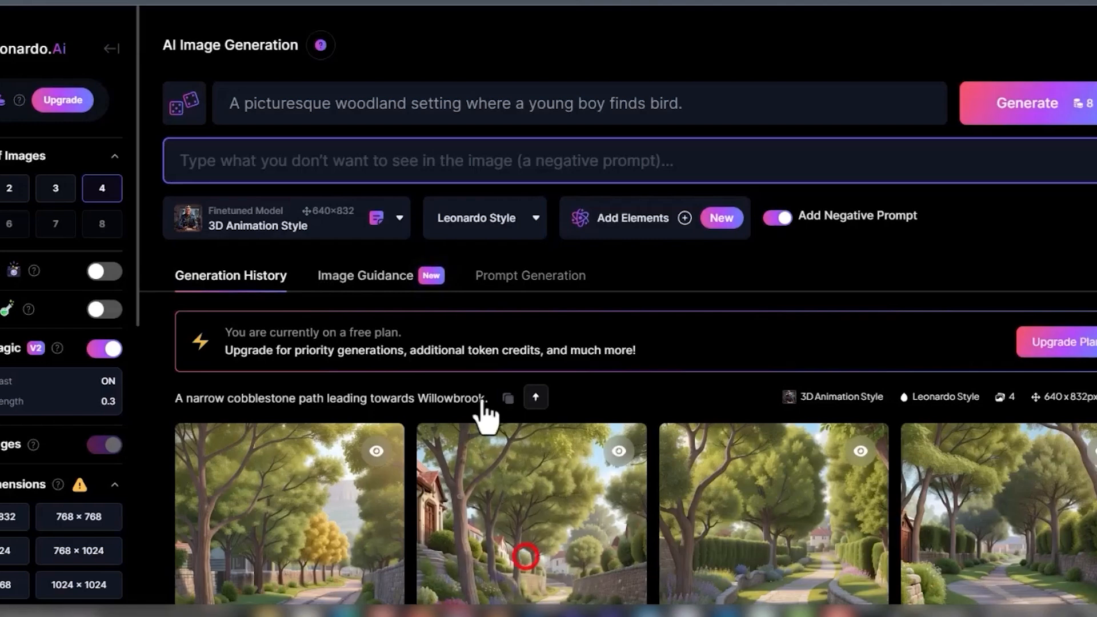
click(418, 165)
key(ctrl+v)
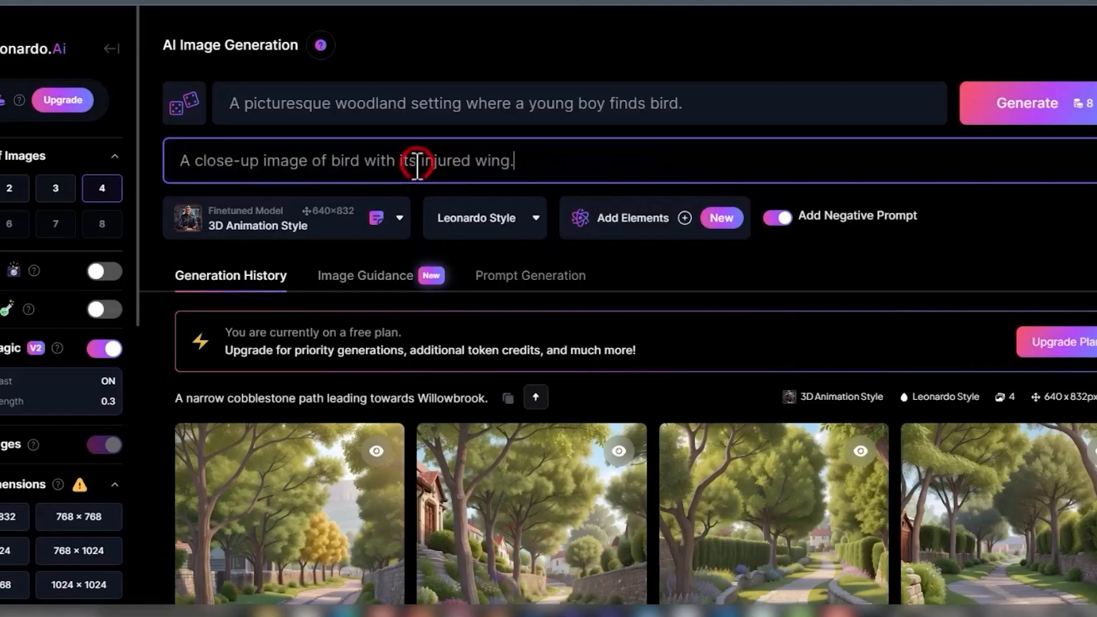
click(1029, 105)
scroll(1029, 106, down, 6)
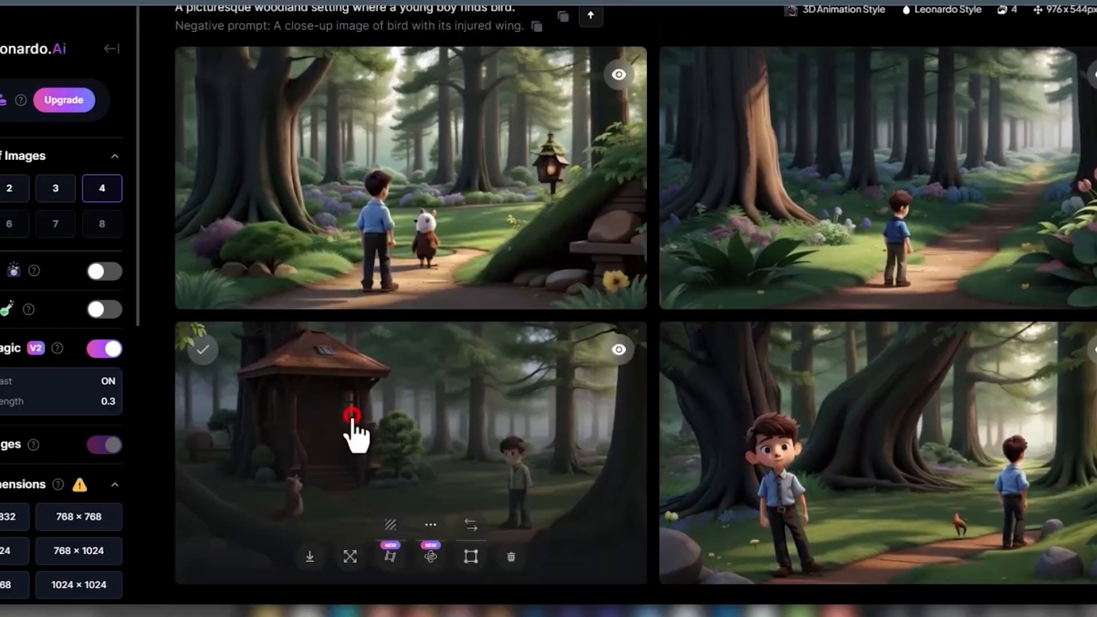
Open the generated image with the wooden cabin, upscale it with Alchemy Upscaler at Medium refiner strength, and inspect it enlarged.
click(350, 433)
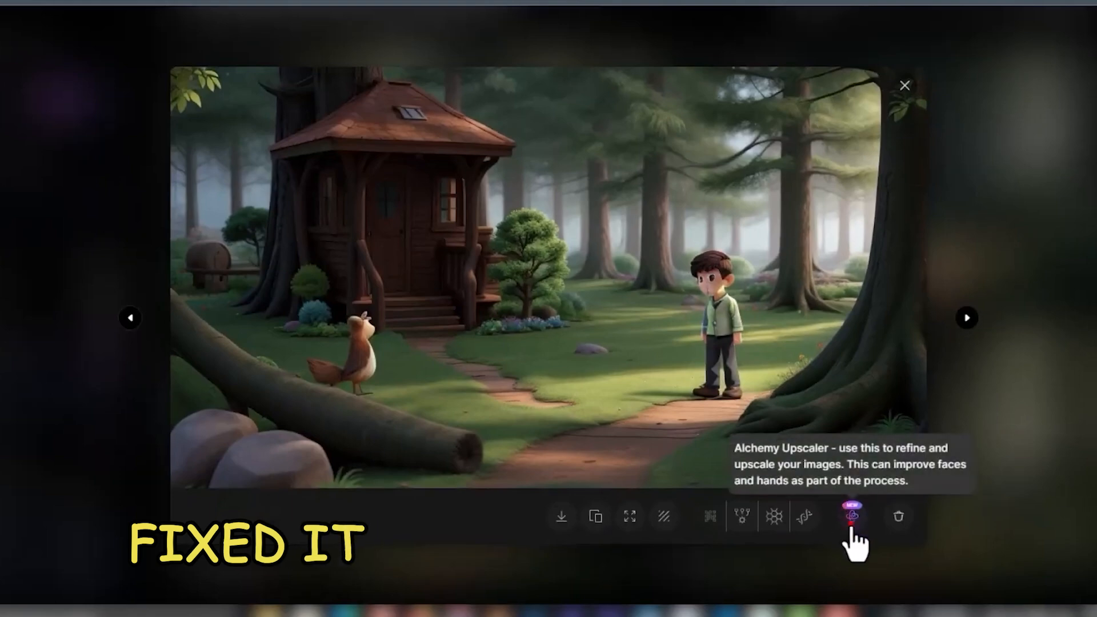
click(851, 523)
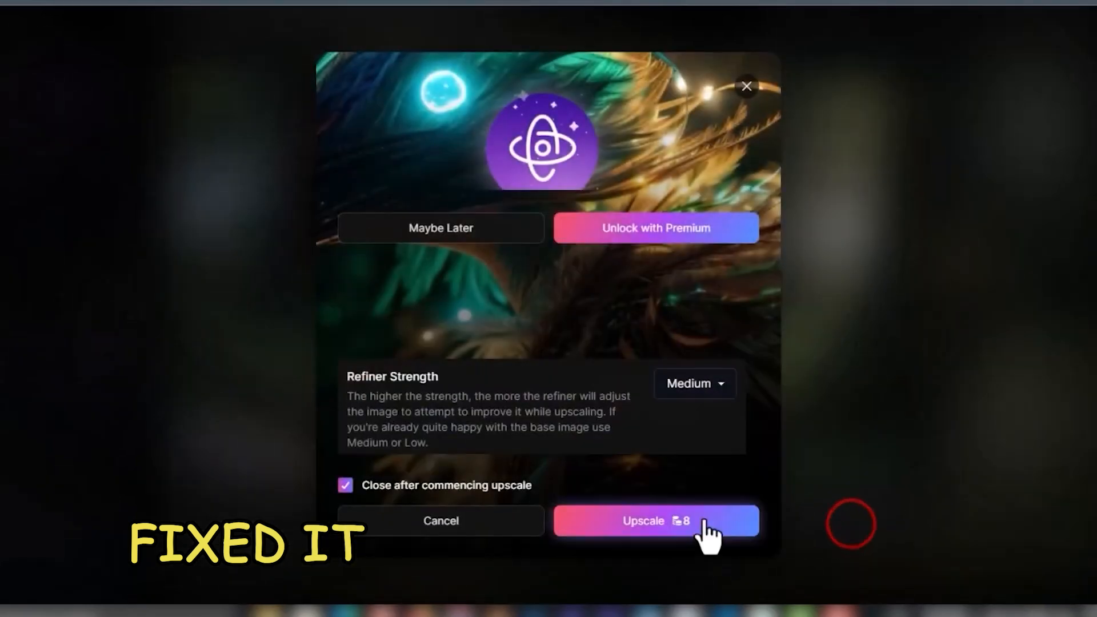
click(704, 521)
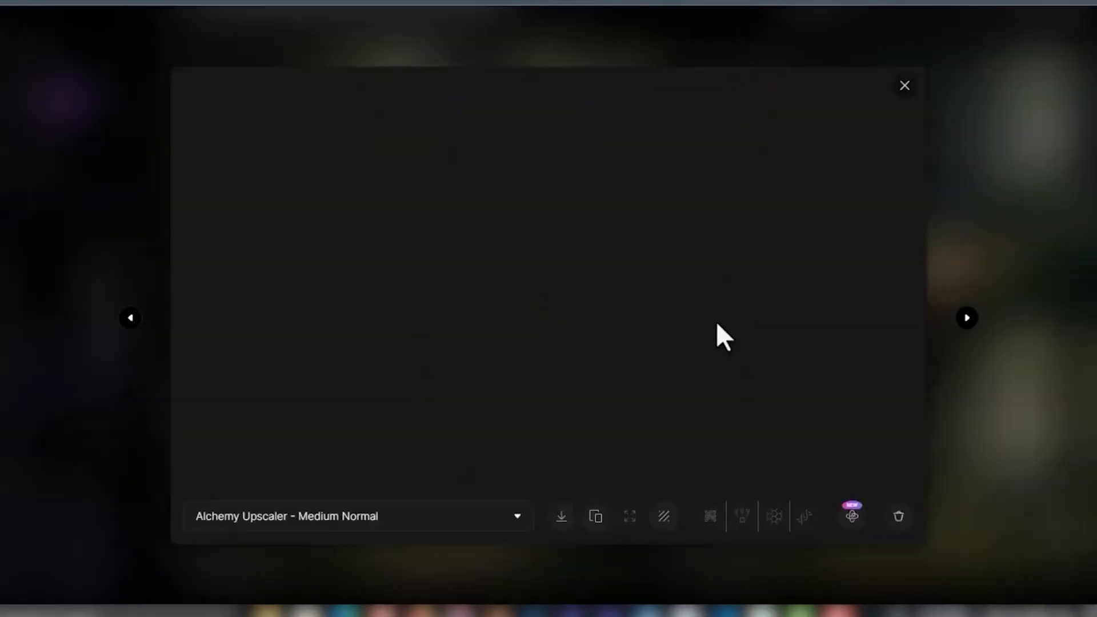
click(717, 335)
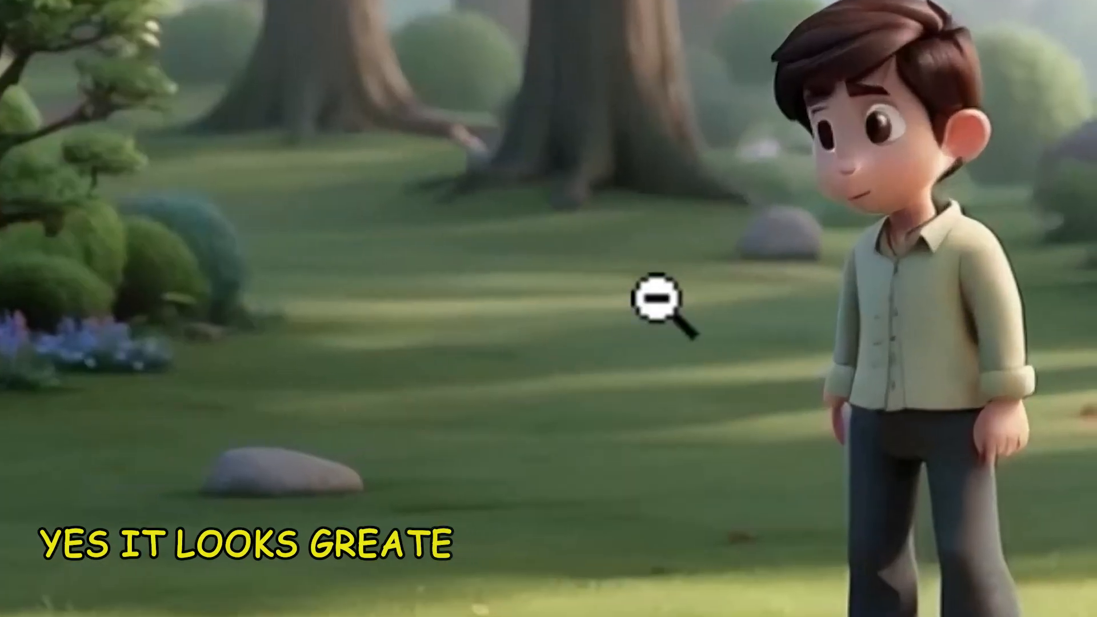
Leave the enlarged view, download the Alchemy-upscaled forest cabin image and return to the generated images.
click(658, 299)
click(560, 516)
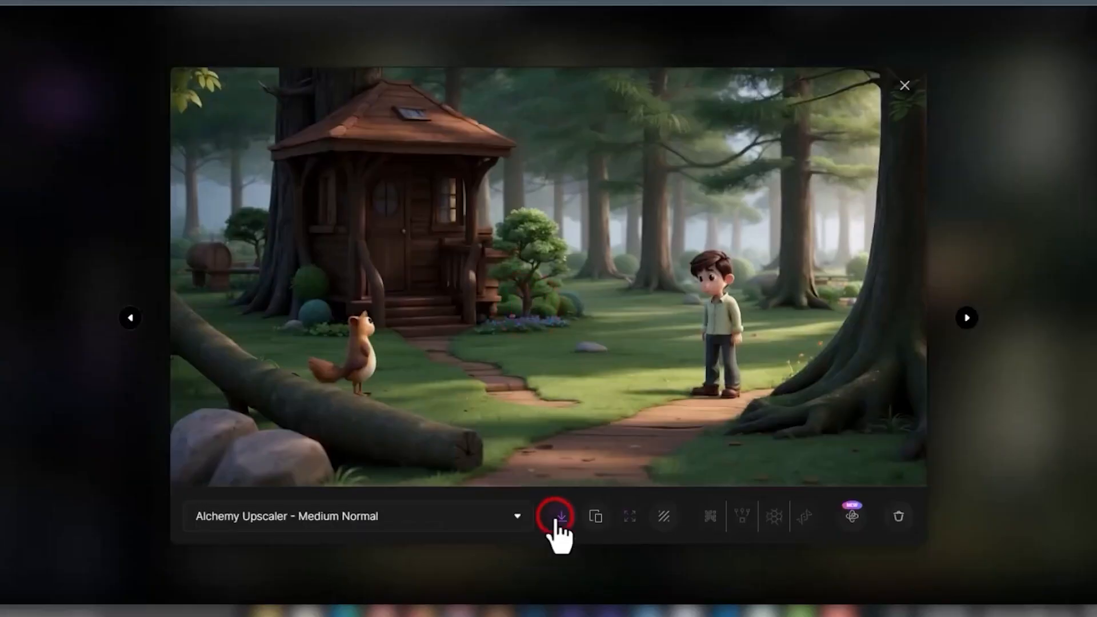
click(906, 87)
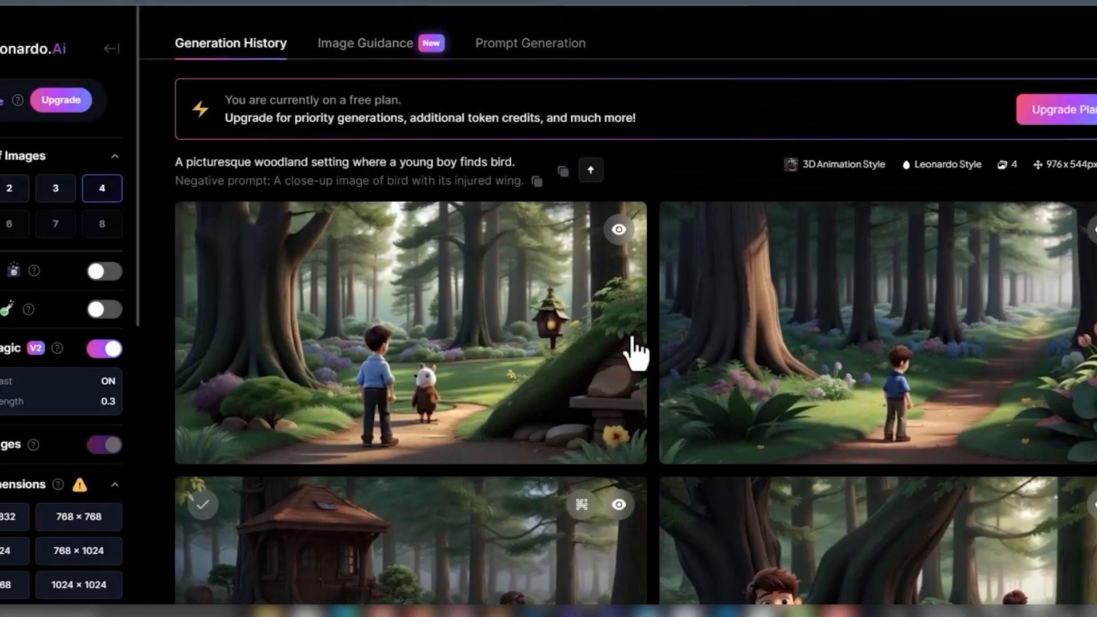
scroll(632, 343, up, 4)
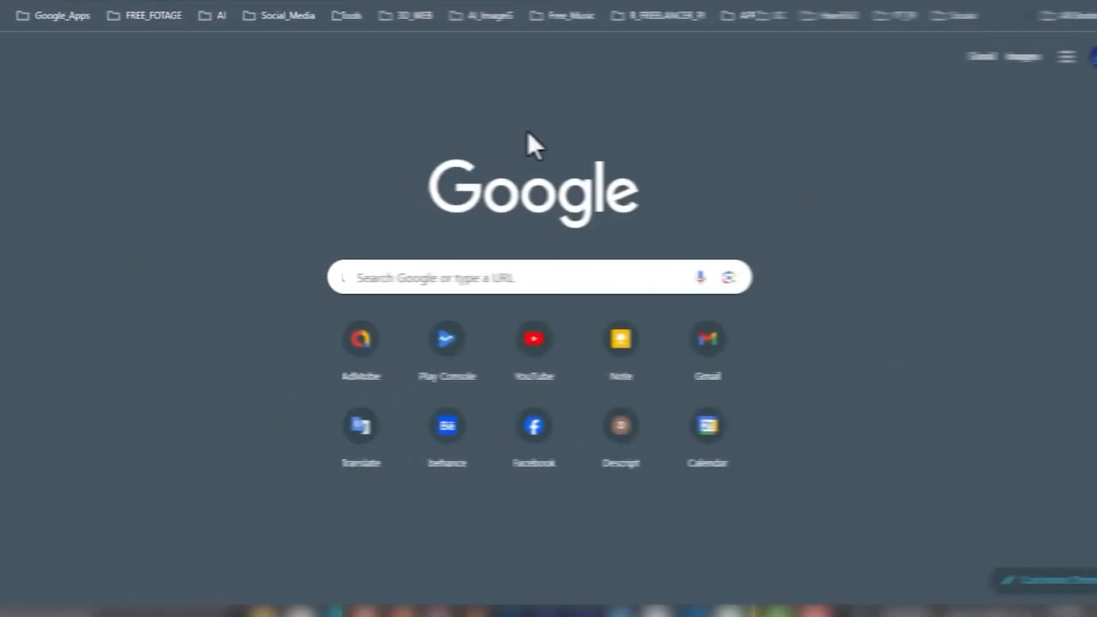
Search the web for "Runway ml Gen 2" and open Runway's Gen-2 text/image to video tool.
click(505, 278)
text(Runway ml Gen 2)
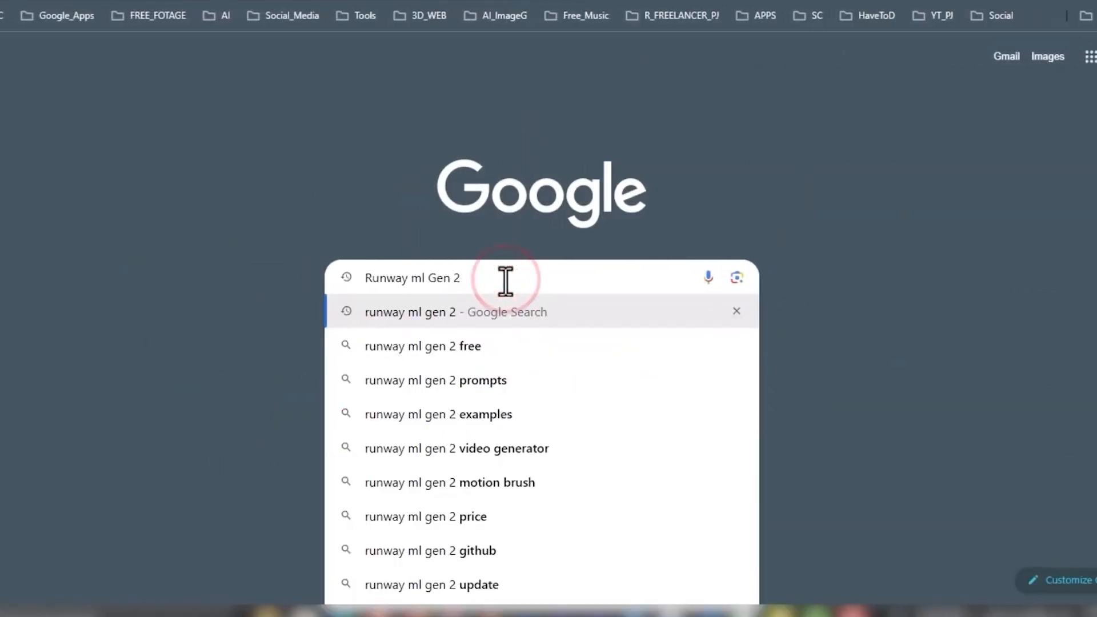
key(Return)
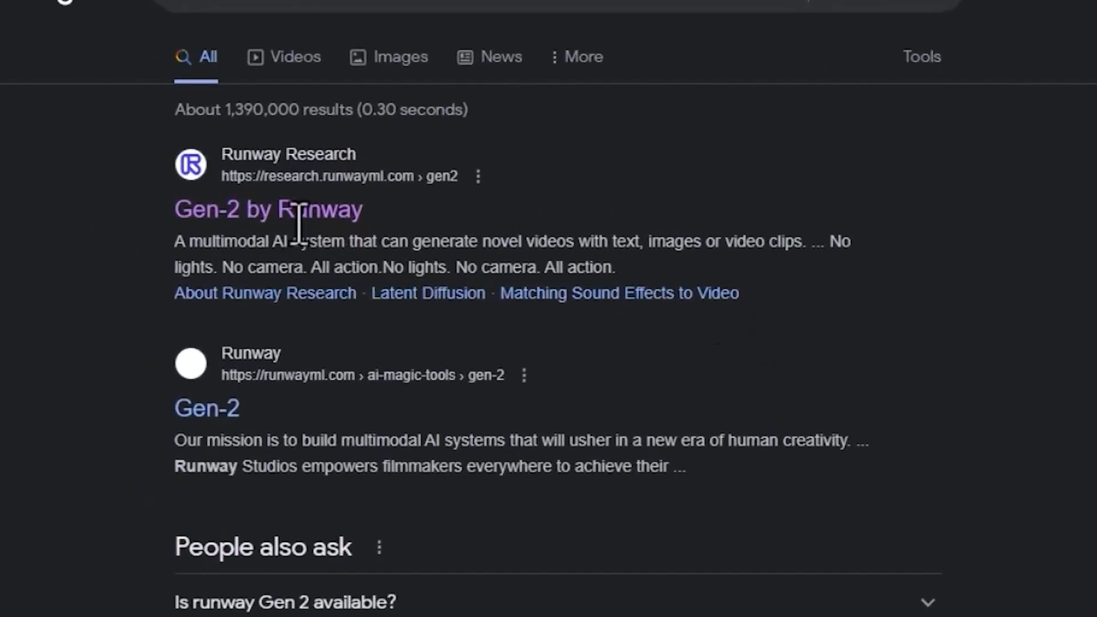
click(299, 226)
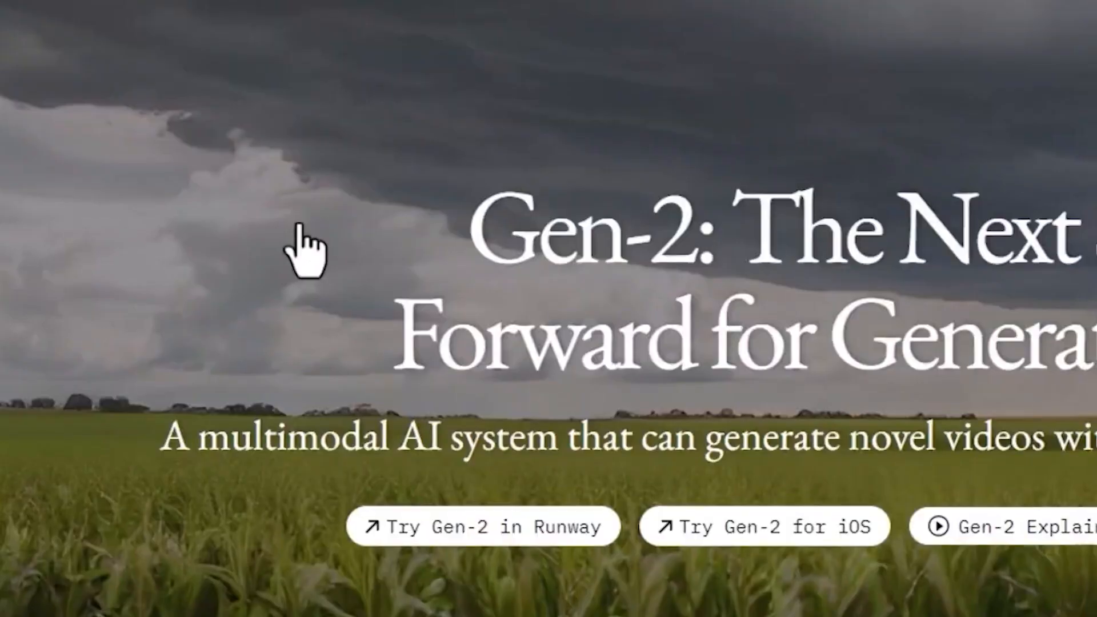
scroll(325, 166, down, 3)
click(460, 314)
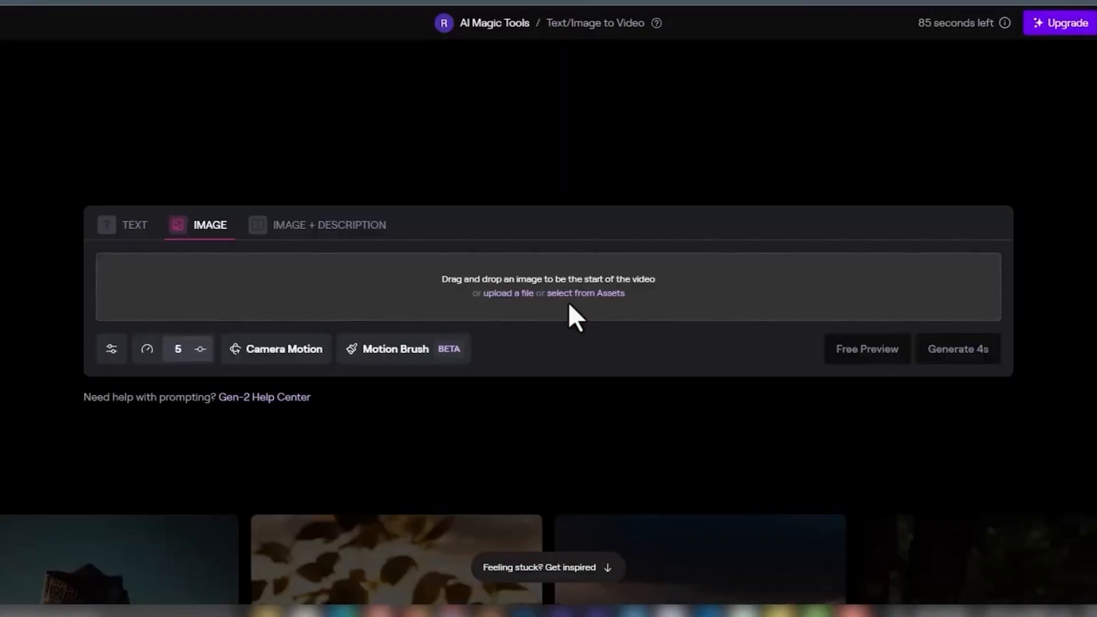
Upload the boy's portrait 1.jpg, play the generated clip and generate another 4-second video with camera motion.
click(509, 295)
double_click(620, 242)
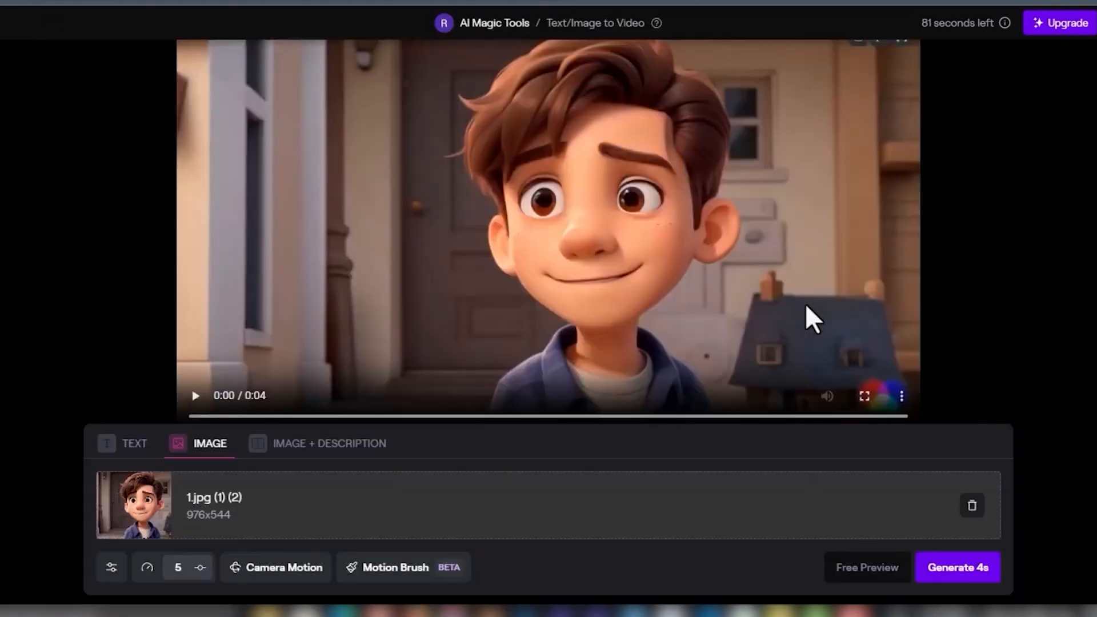
click(196, 397)
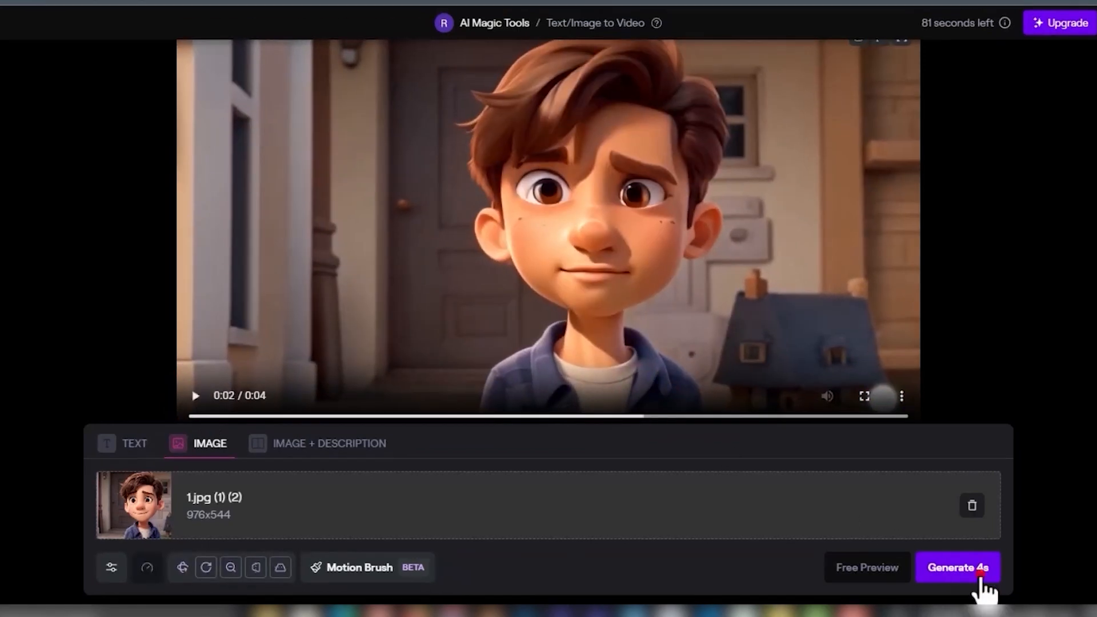
click(980, 577)
scroll(726, 337, down, 5)
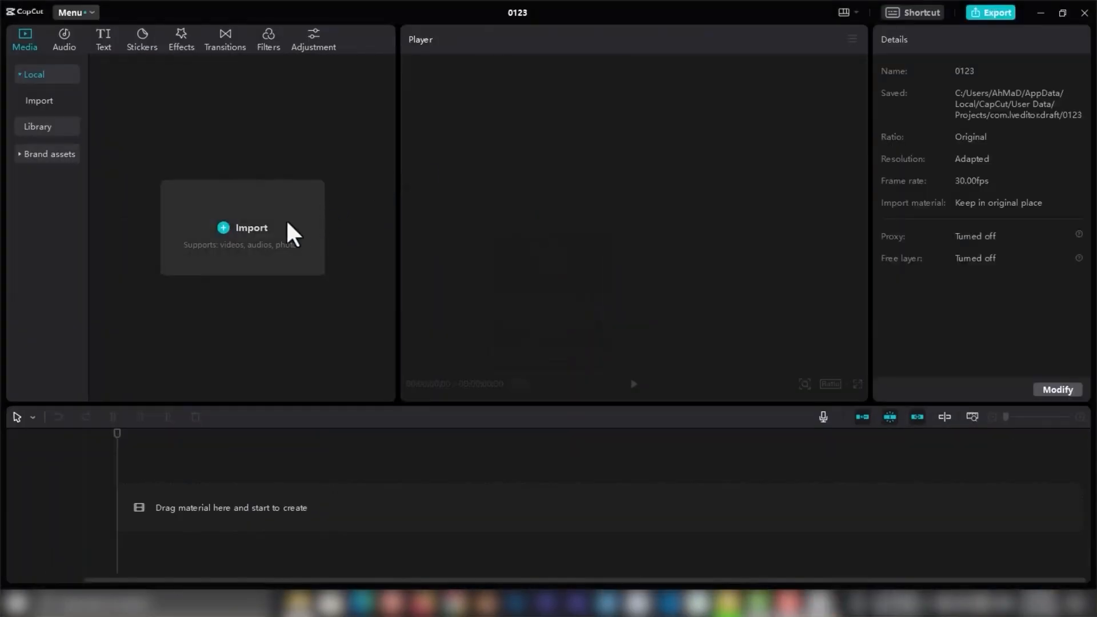
Import all the story images, video clips and the voiceover into the empty CapCut project 0123.
click(282, 229)
click(85, 228)
click(177, 137)
key(ctrl+a)
key(Return)
Add the two forest cabin video clips to the start of the timeline and select the ElevenLabs voiceover clip.
scroll(266, 244, down, 5)
click(261, 339)
drag(338, 341, 106, 507)
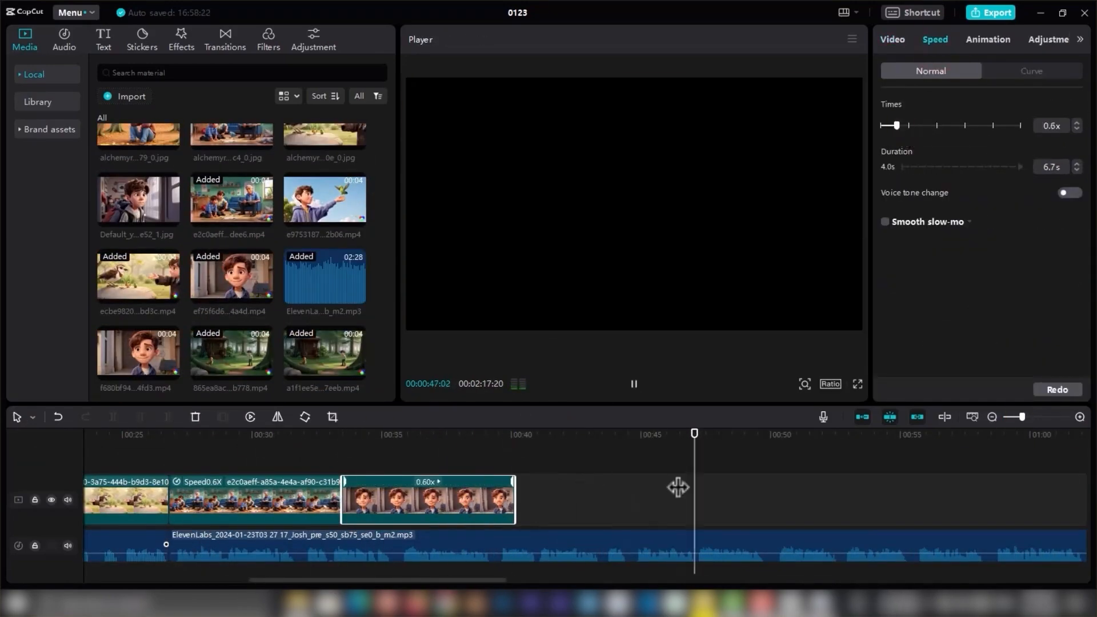
click(528, 543)
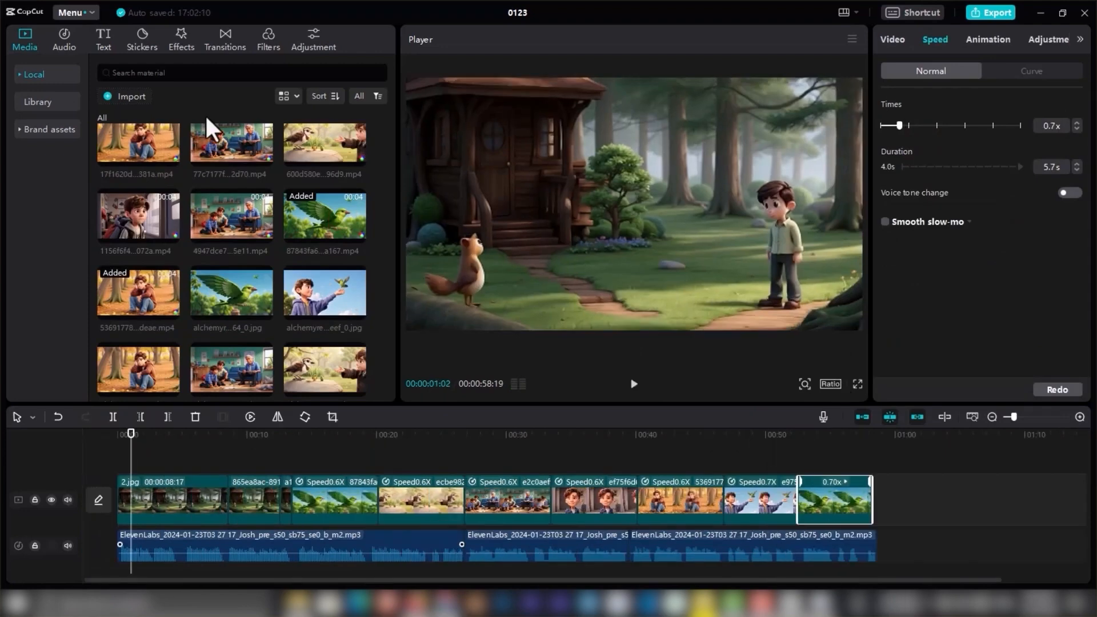
Apply the Bubble Blur transition with a 0.4 s duration between all the clips on the timeline.
click(226, 40)
click(33, 150)
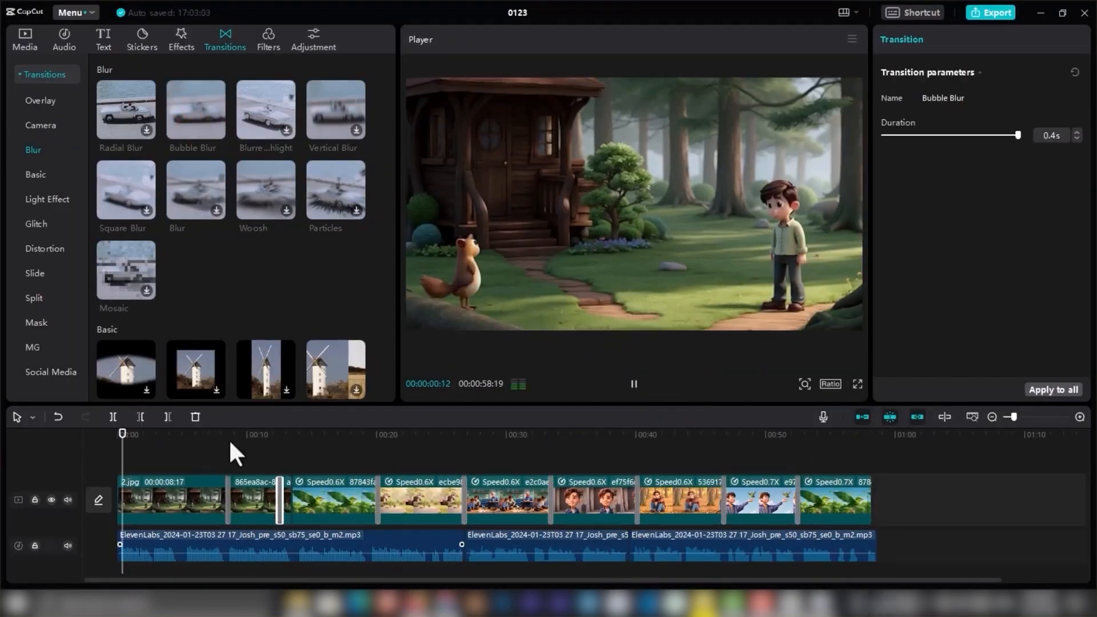
click(301, 435)
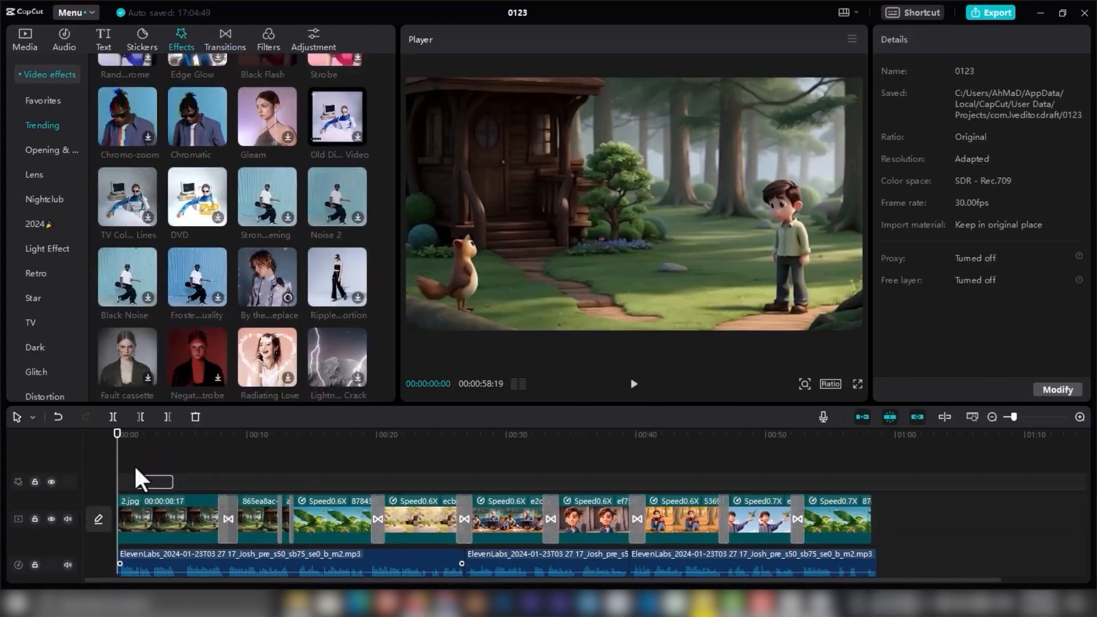
Add the By the Fireplace effect across the whole video and set Filters to 50, Speed to 15 and Stickers to 16.
drag(135, 469, 136, 470)
click(51, 204)
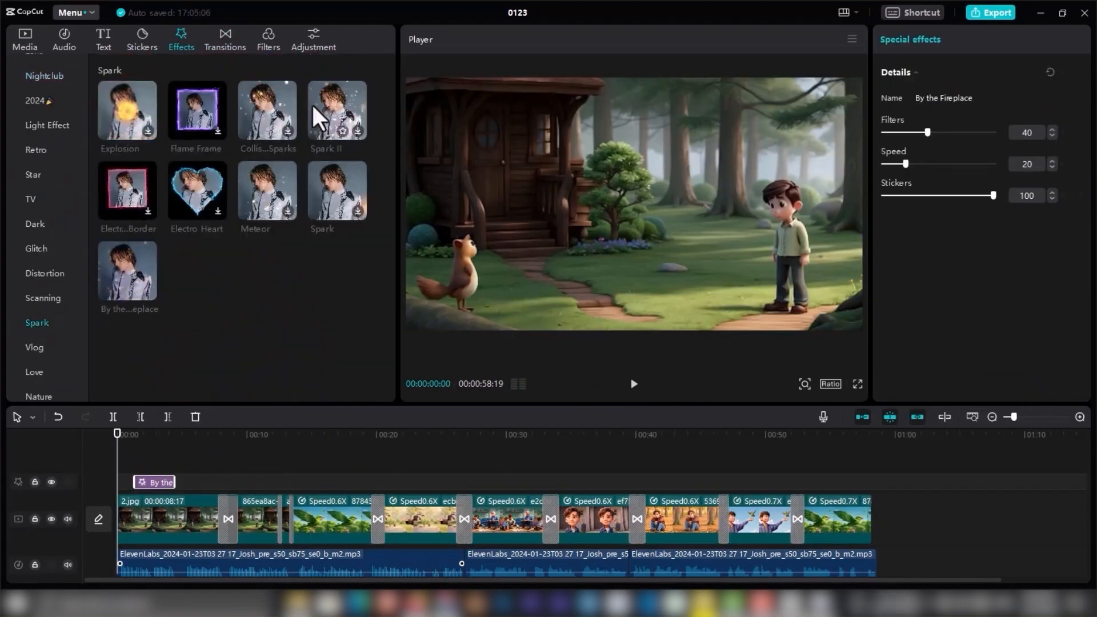
drag(175, 482, 872, 484)
drag(905, 164, 897, 164)
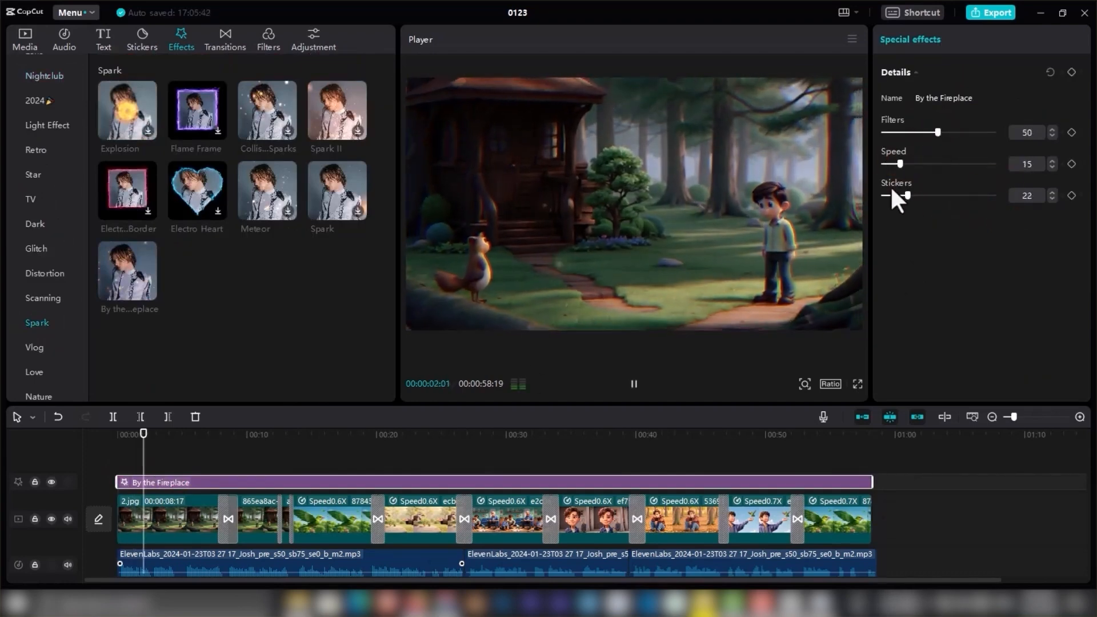
click(901, 195)
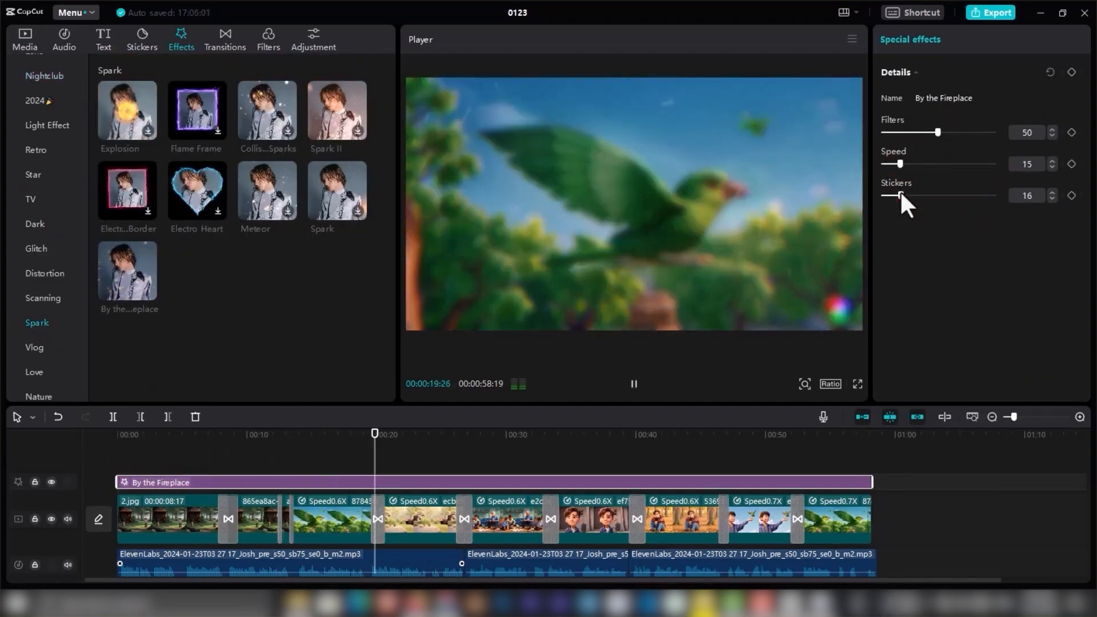
key(space)
click(43, 299)
Generate English auto captions from the voiceover audio.
click(104, 43)
click(42, 77)
click(243, 249)
click(240, 323)
click(301, 563)
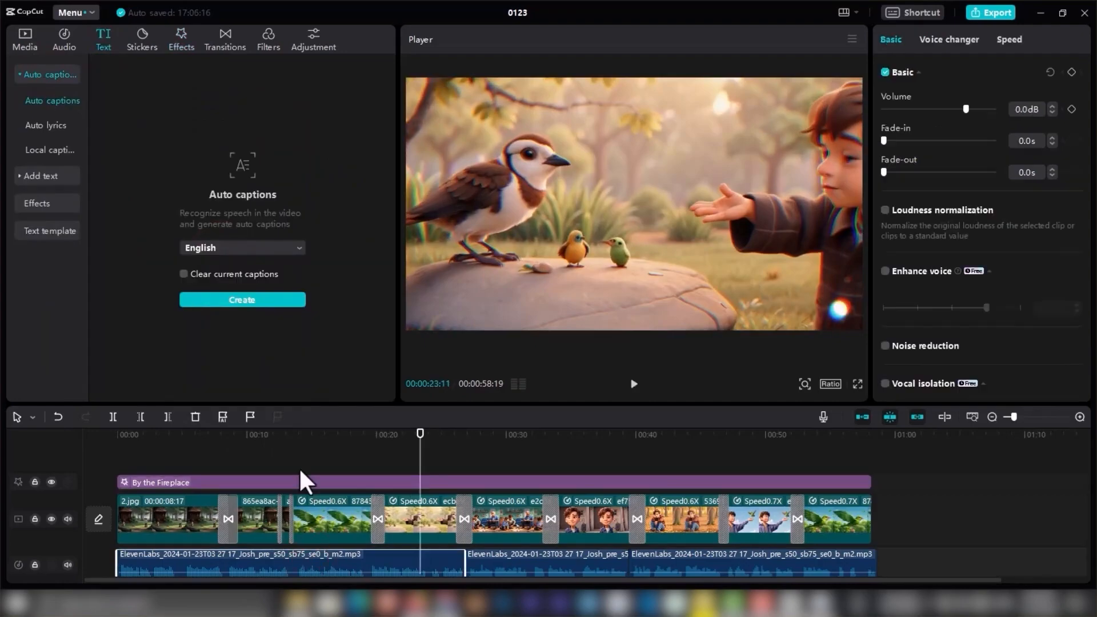
click(263, 301)
Style all the captions with a rounded handwritten font and the yellow, black-outlined preset at 141% scale.
click(581, 296)
click(983, 180)
click(977, 147)
scroll(951, 277, down, 5)
click(997, 200)
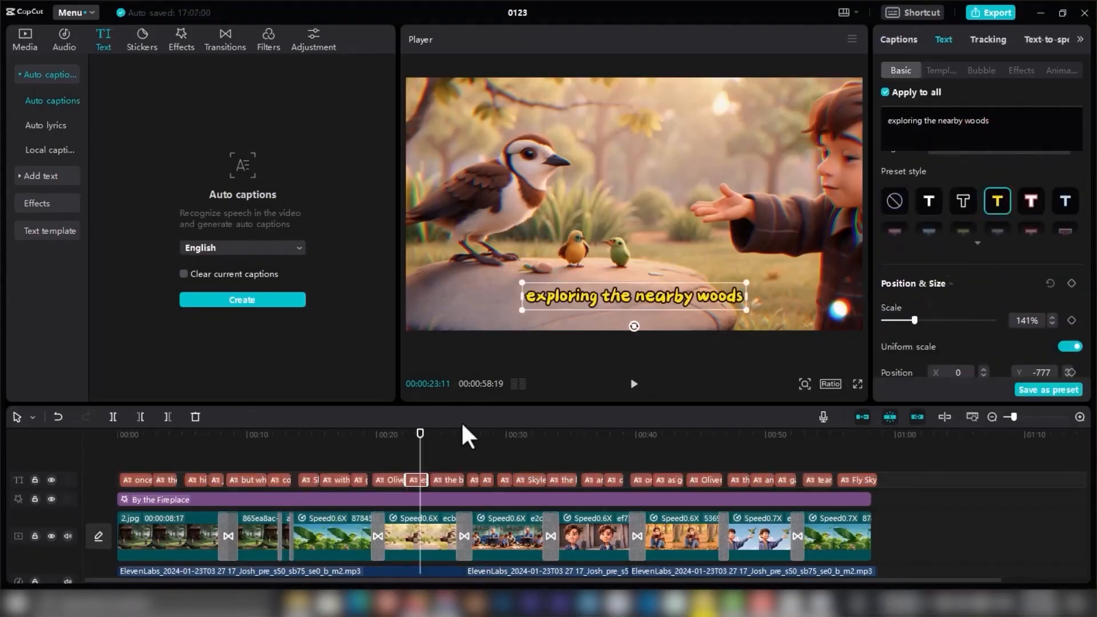
Preview the captioned video from near its start and export it as 0123 in 720P, H.264 mp4 at 30fps.
click(144, 428)
key(space)
click(982, 14)
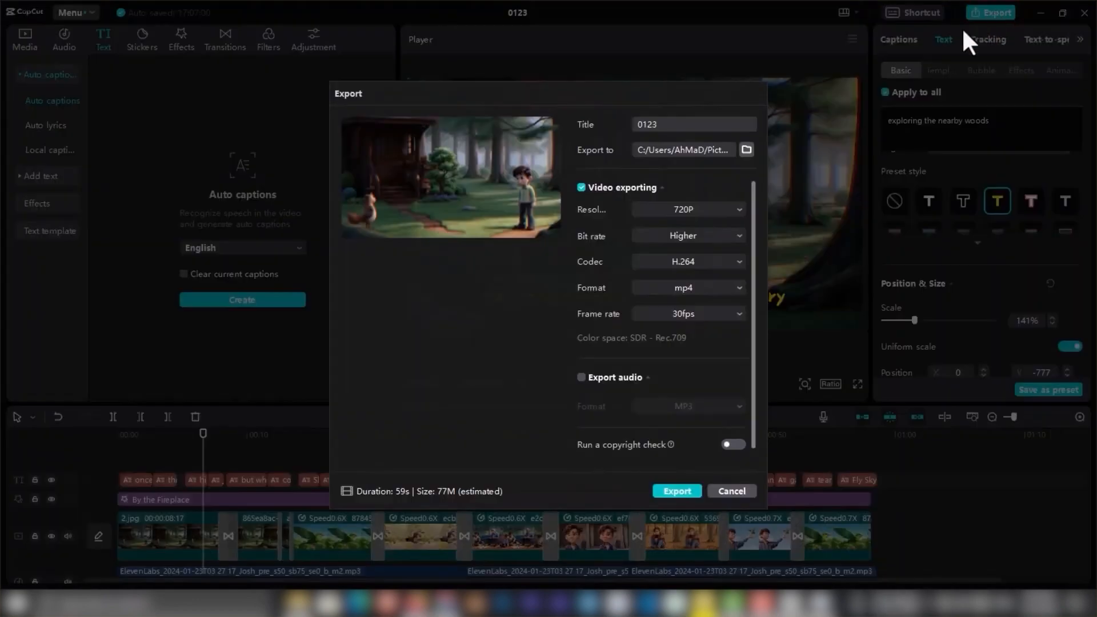
click(675, 492)
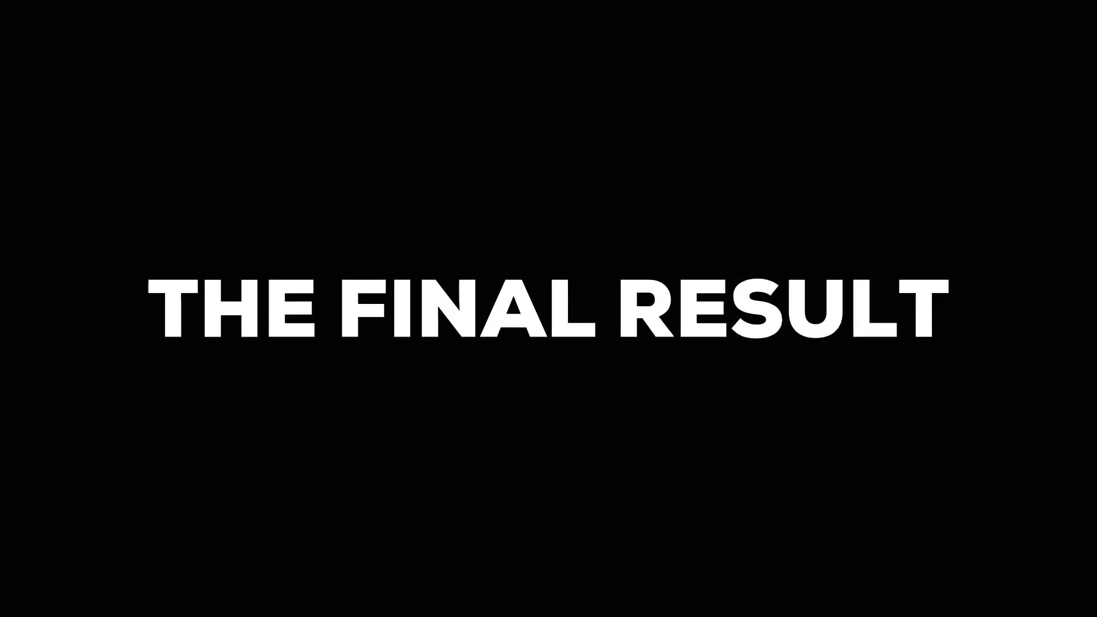